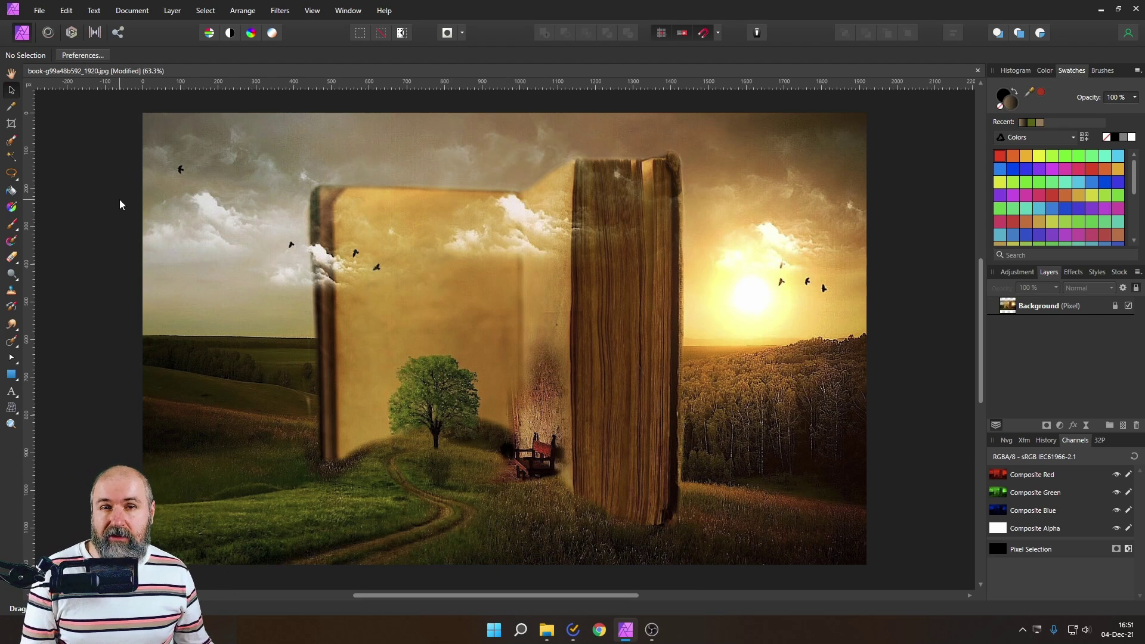
Check the Gradient tool's tan-to-black linear gradient and the Rectangle tool's black stroke colour
click(11, 109)
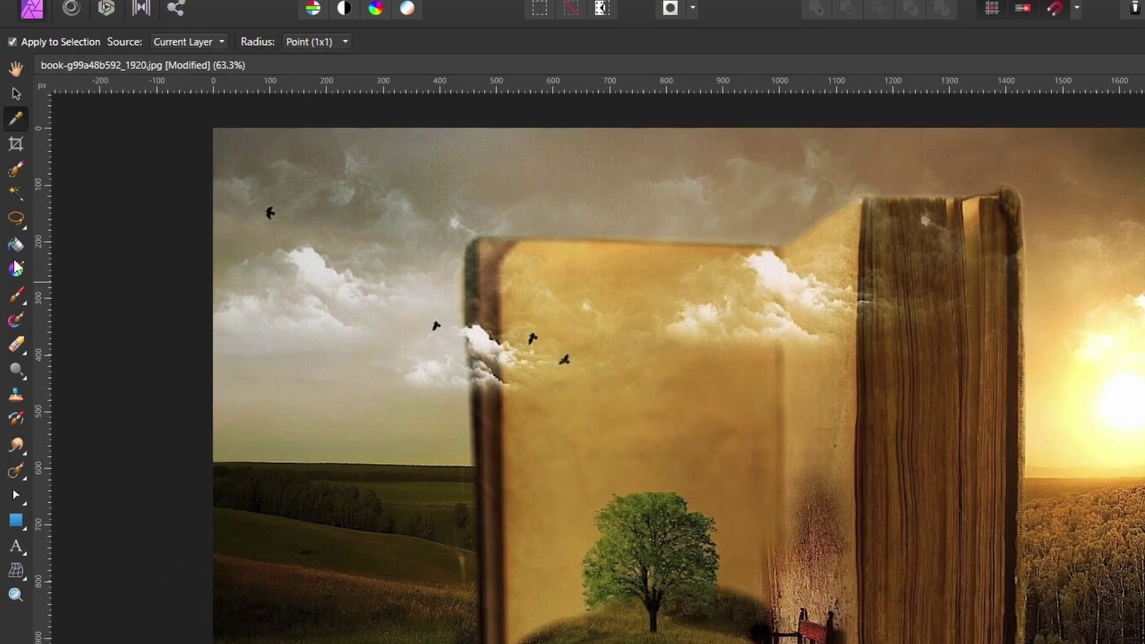
click(11, 206)
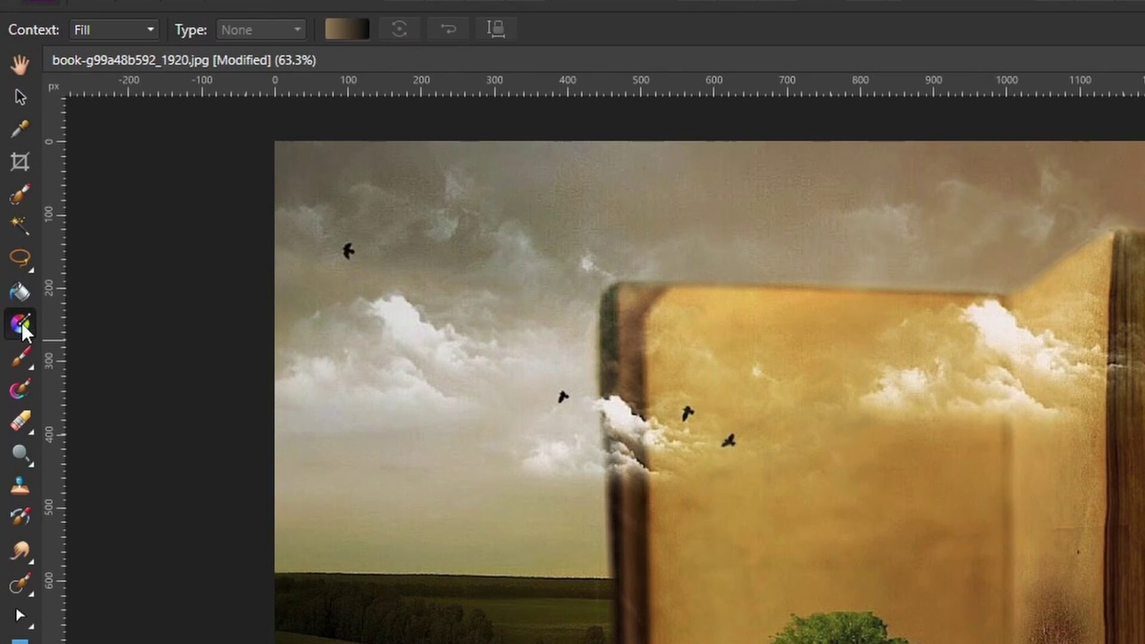
click(348, 30)
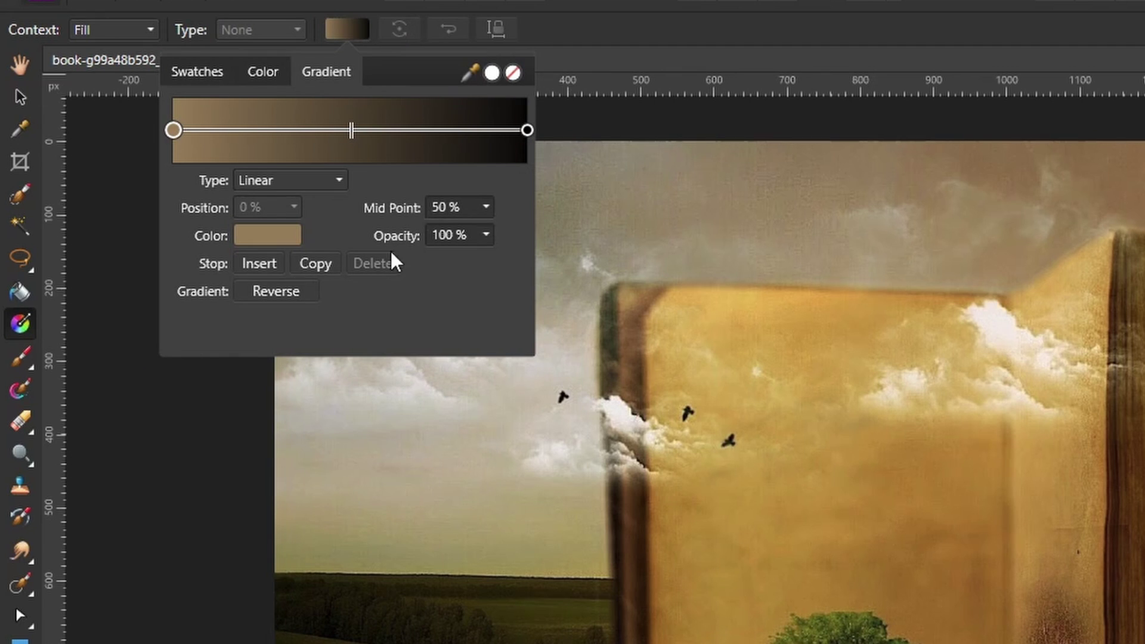
click(258, 236)
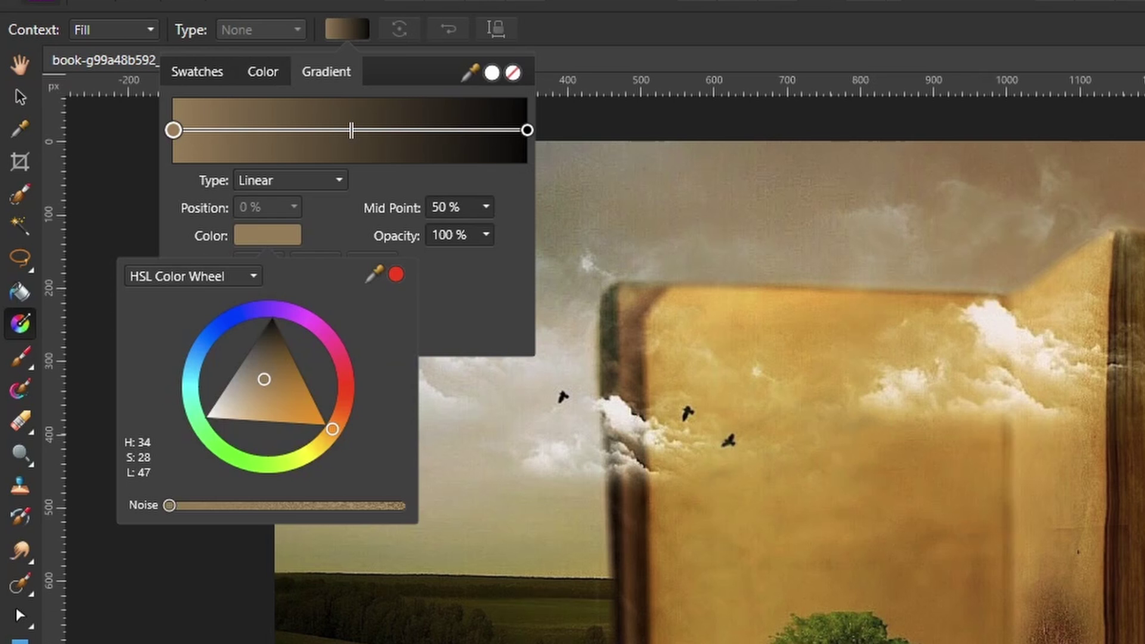
click(19, 639)
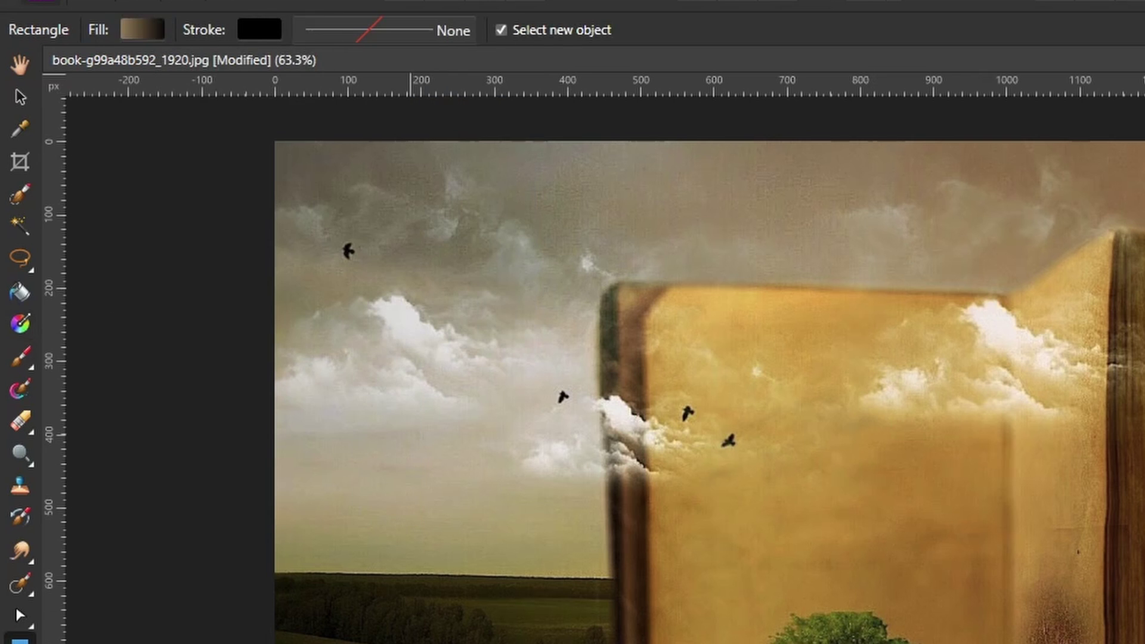
click(257, 30)
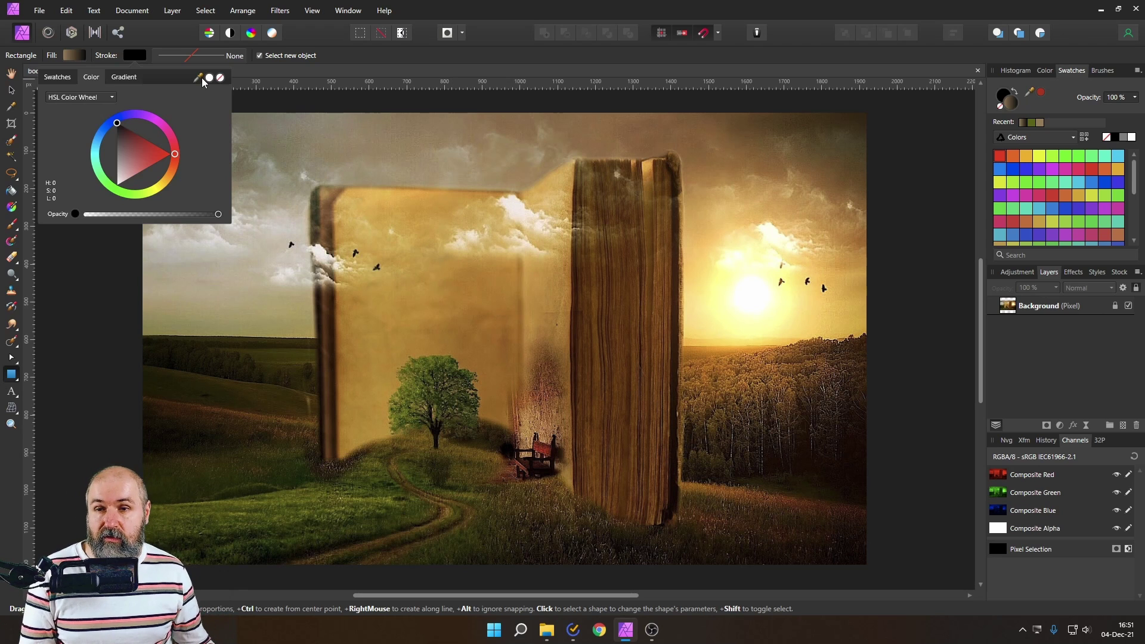
Set the Color Picker's sampling Source to Global so it reads all layers
click(349, 55)
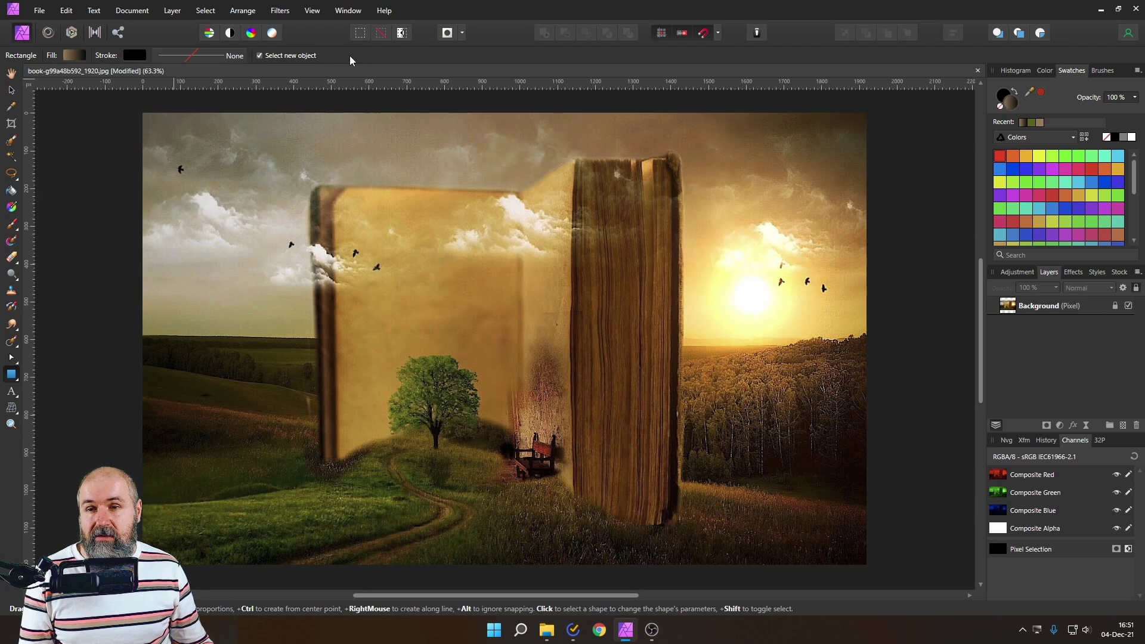
click(12, 107)
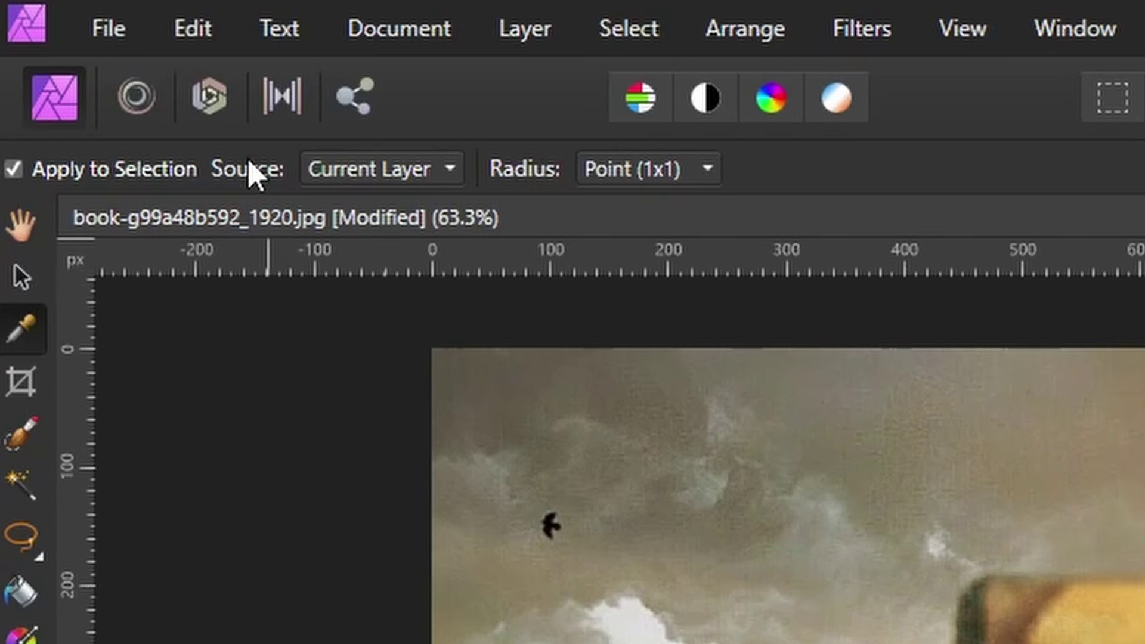
click(379, 168)
click(363, 255)
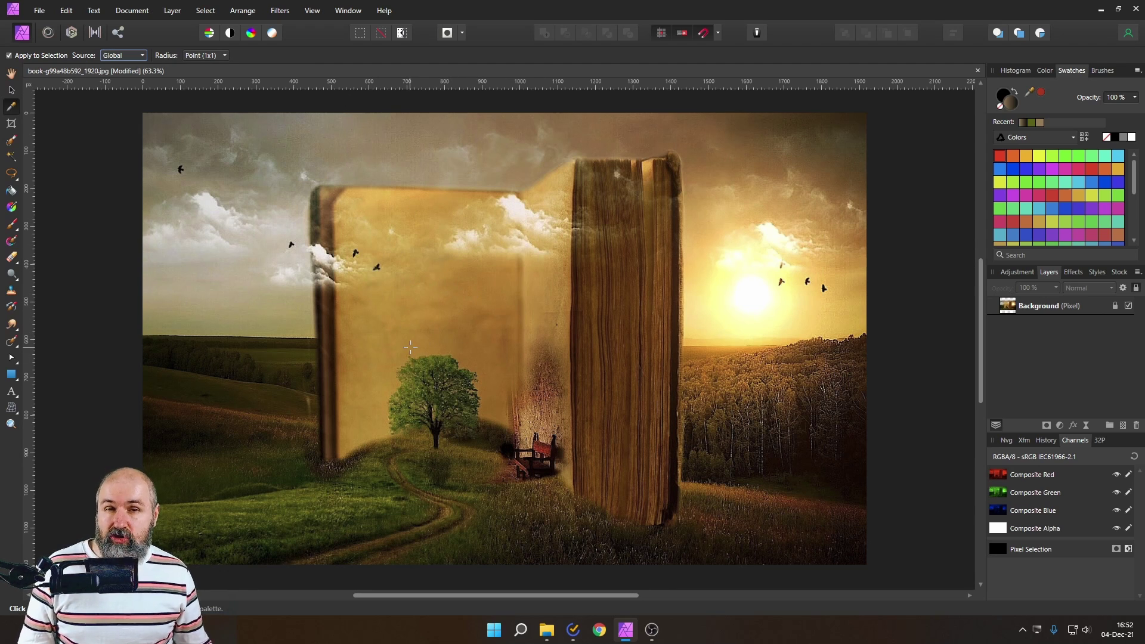
scroll(436, 322, up, 10)
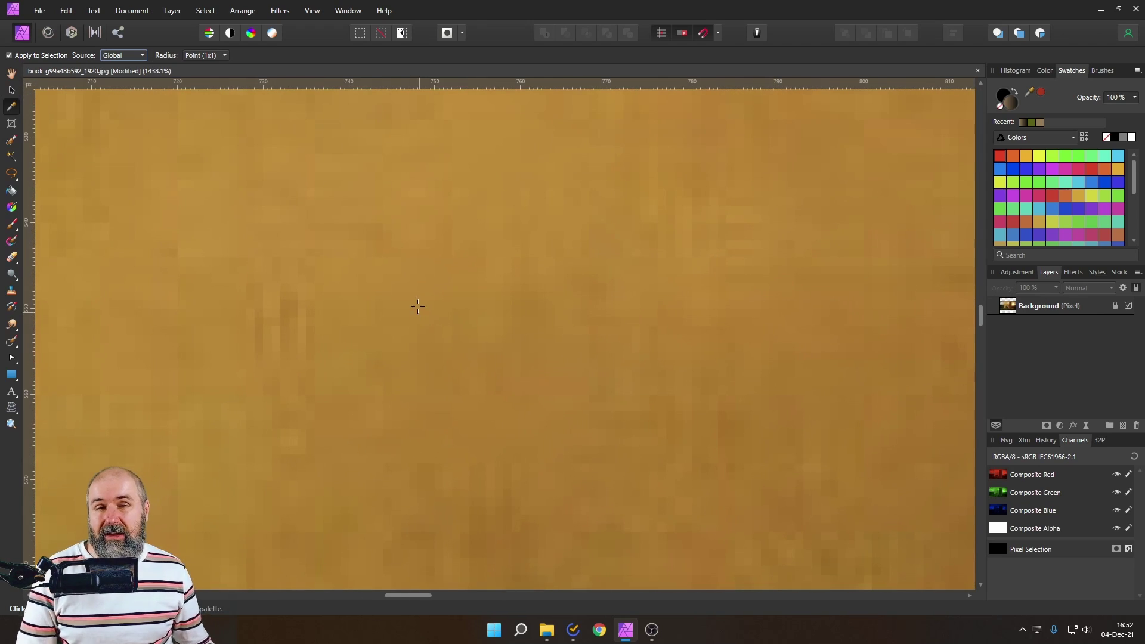
drag(425, 317, 550, 353)
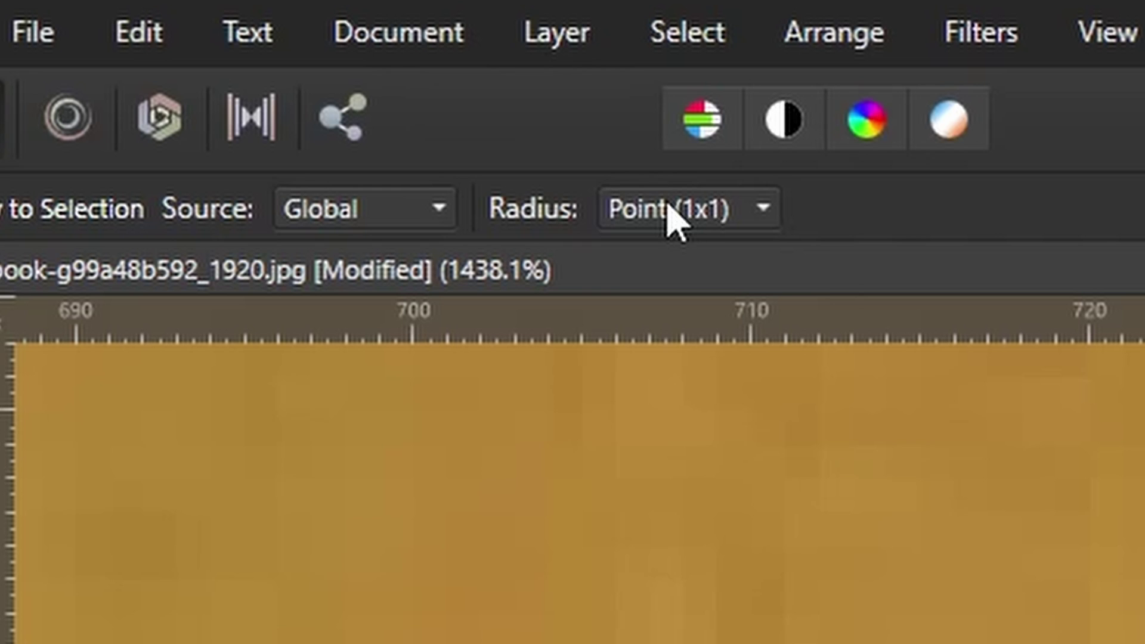
click(211, 55)
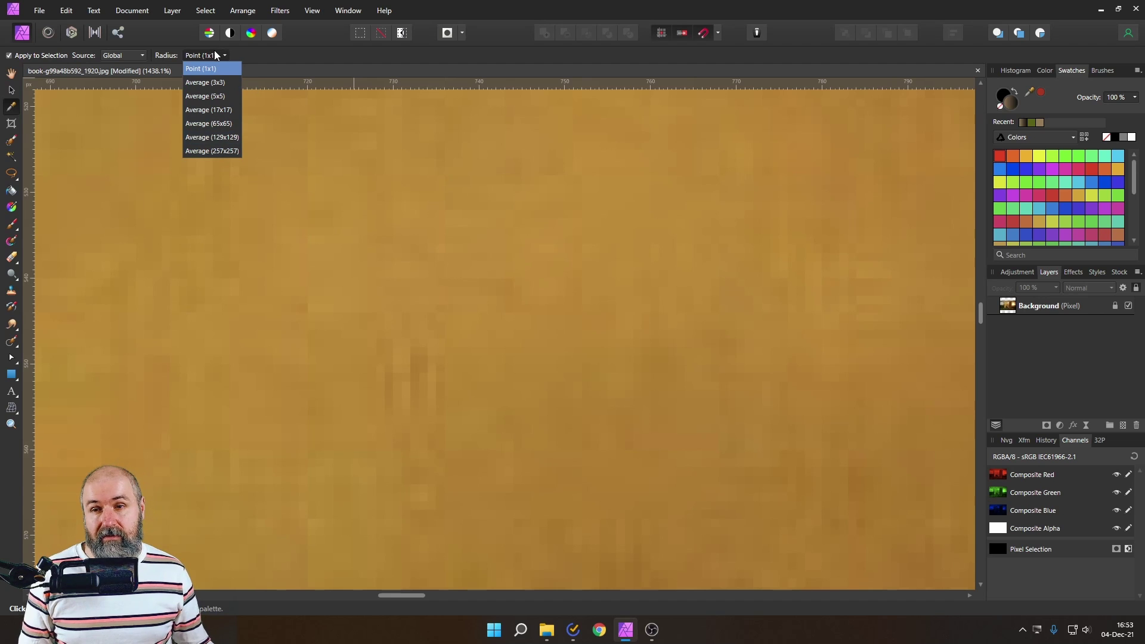
click(722, 208)
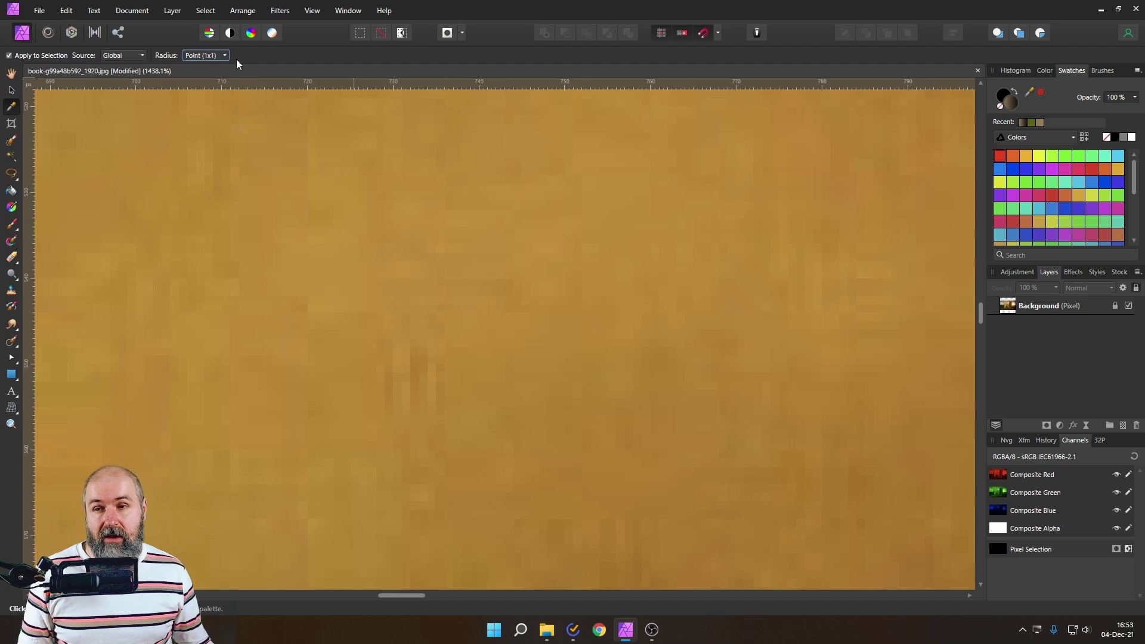
click(106, 55)
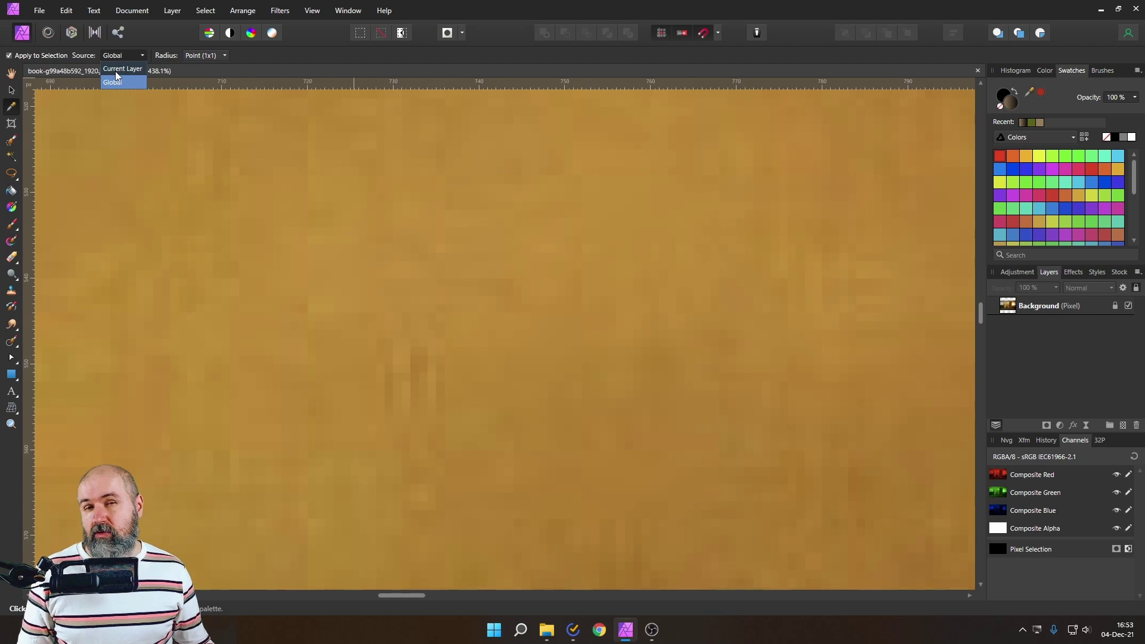
click(117, 77)
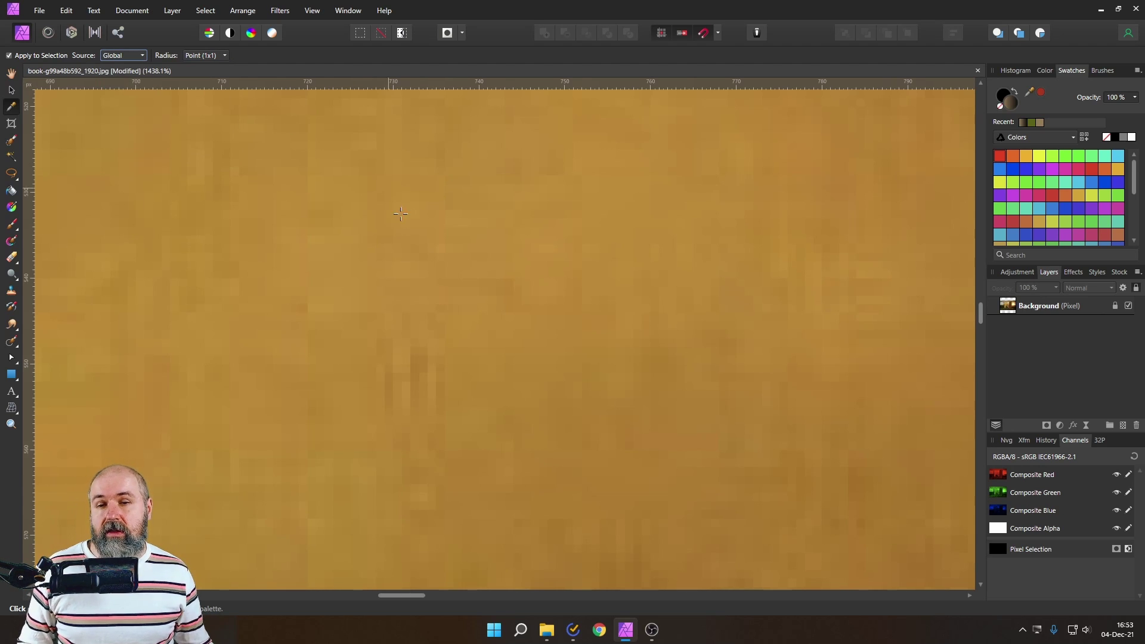
scroll(395, 235, down, 5)
scroll(396, 234, down, 5)
Add an HSL adjustment with Hue Shift -70.7°, sample the green book page, then select Background
scroll(404, 232, up, 1)
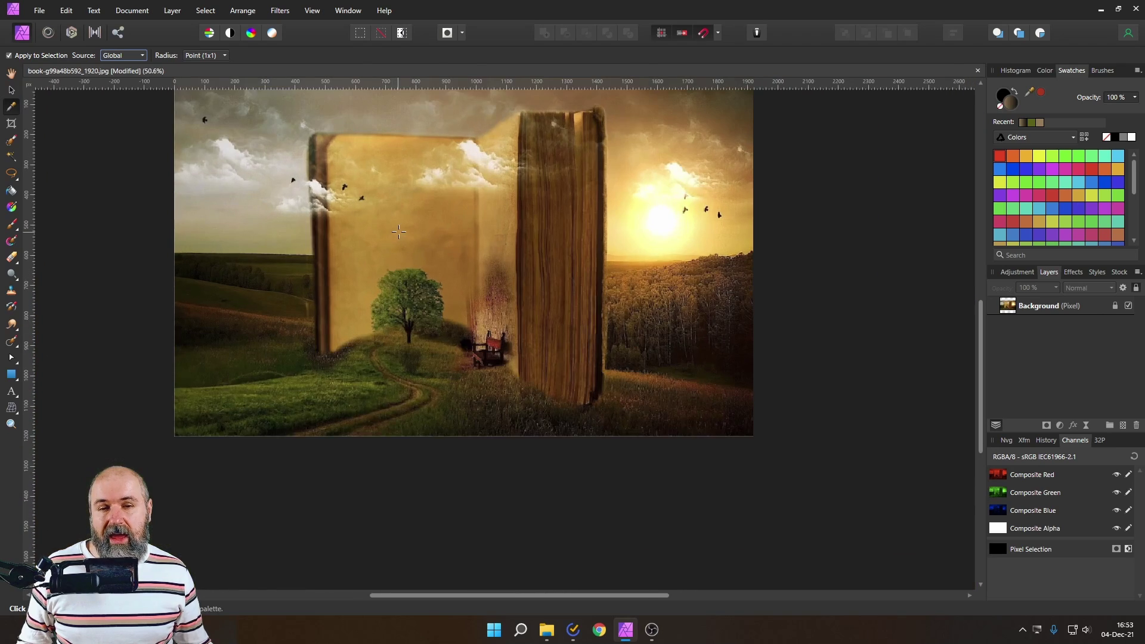
scroll(405, 232, up, 1)
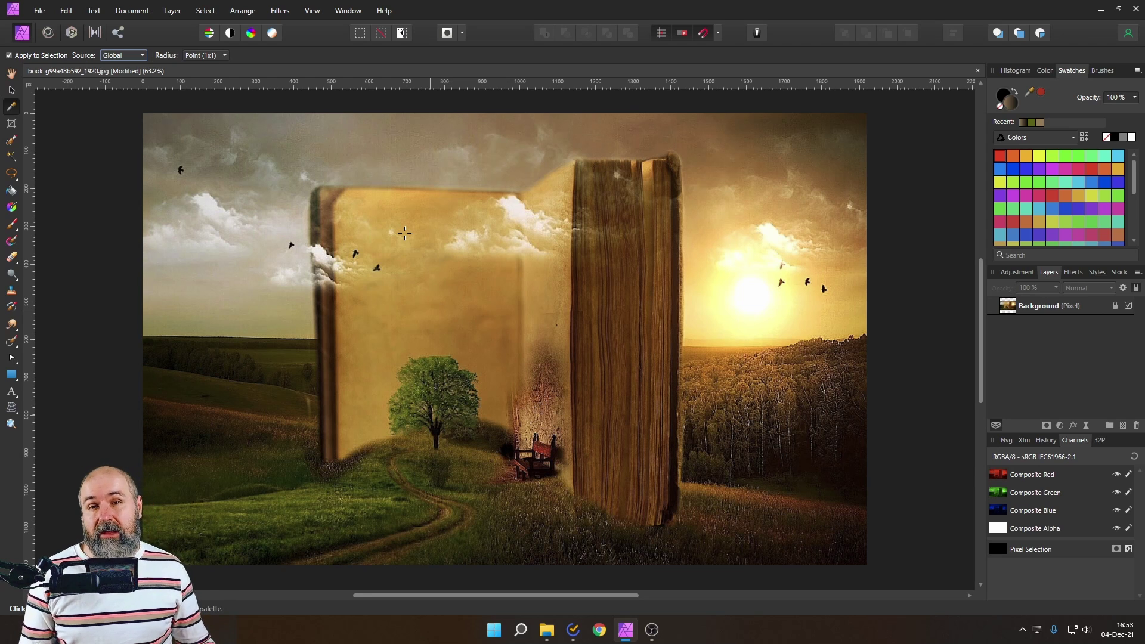
click(1060, 423)
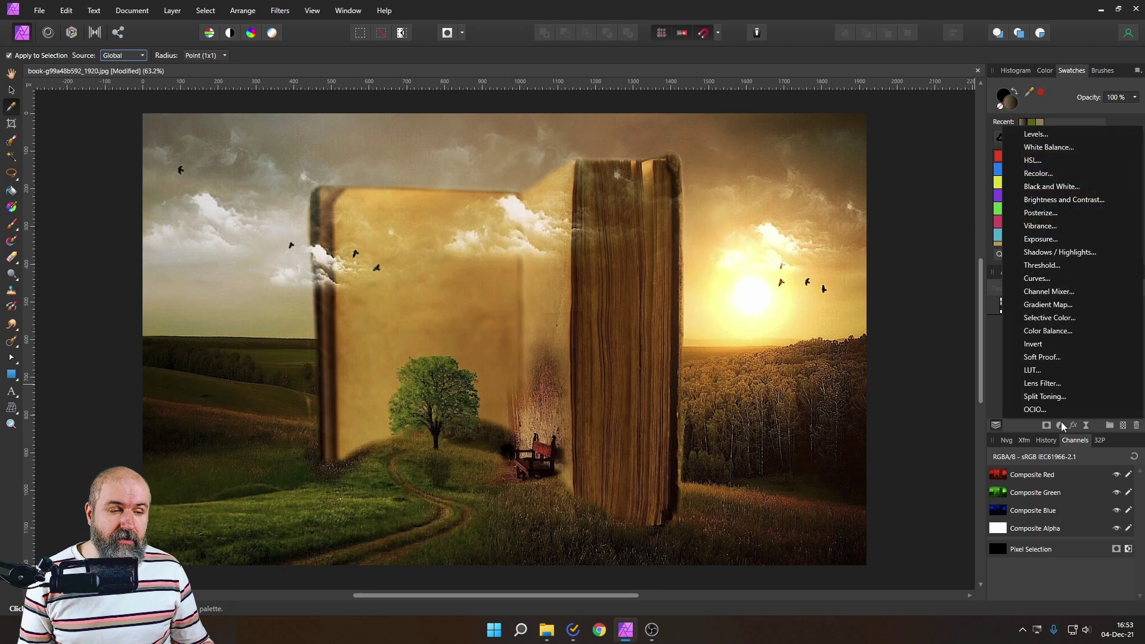
click(1039, 160)
click(781, 417)
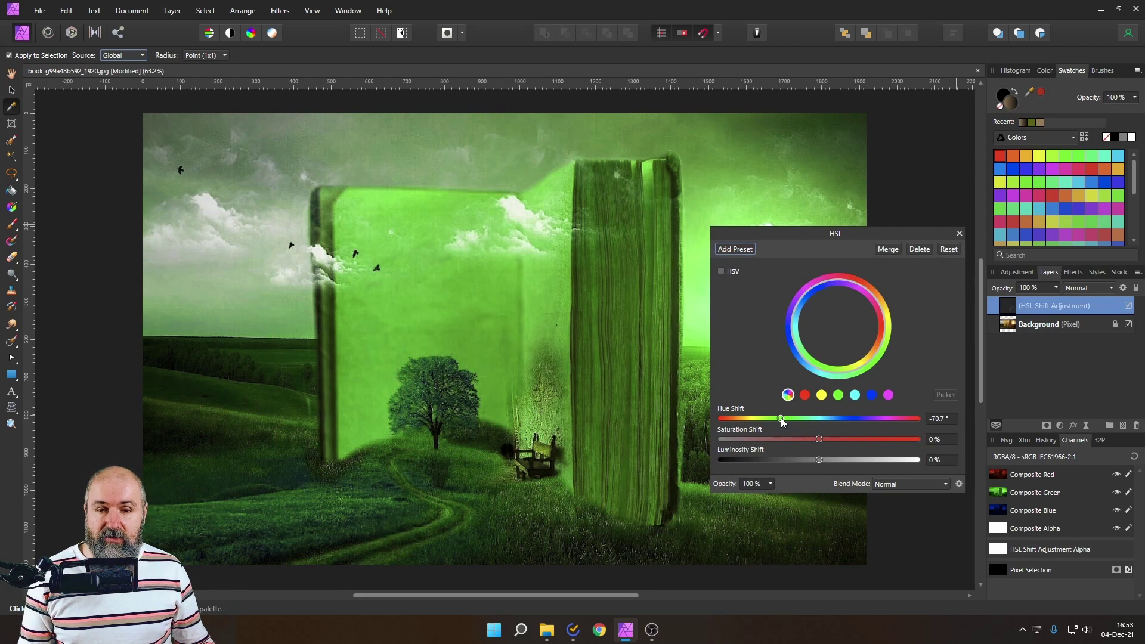
click(959, 233)
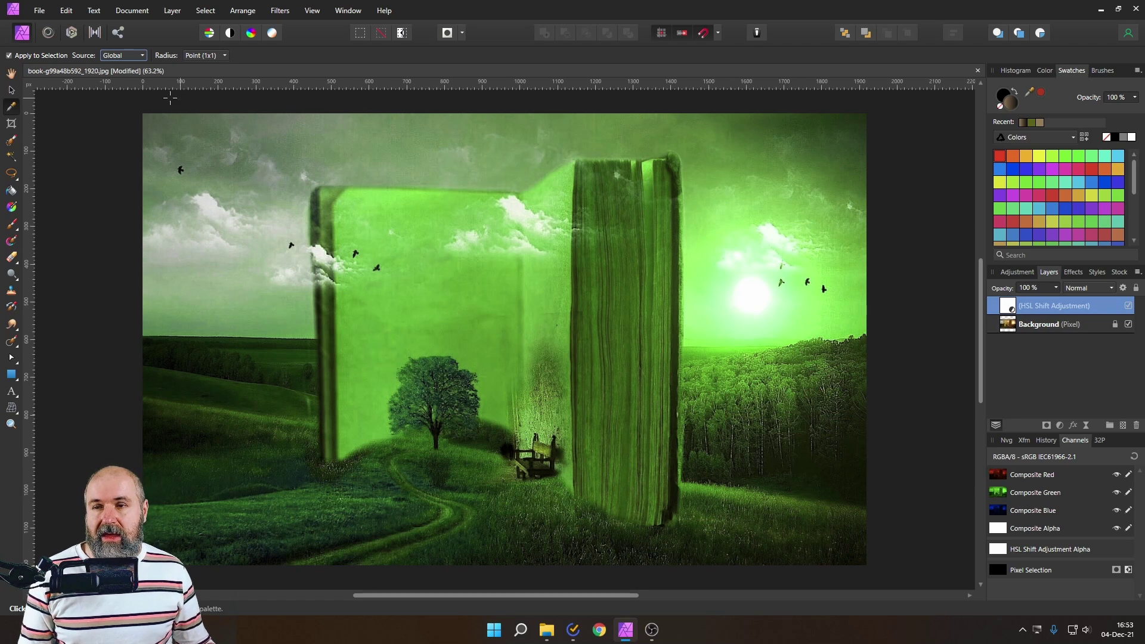
click(434, 302)
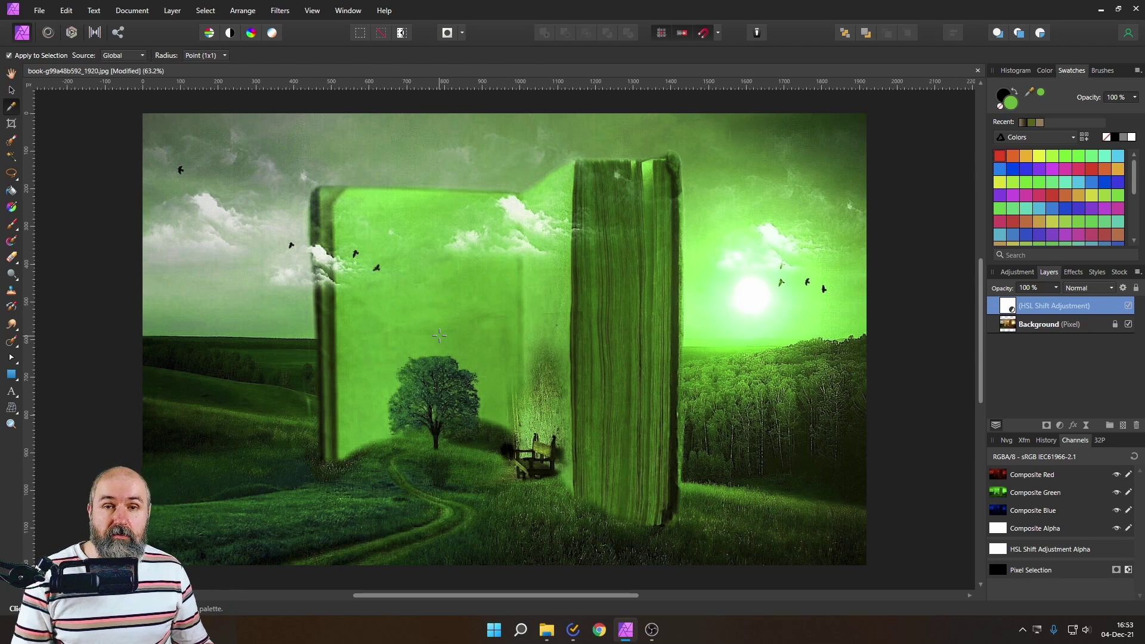
click(1008, 327)
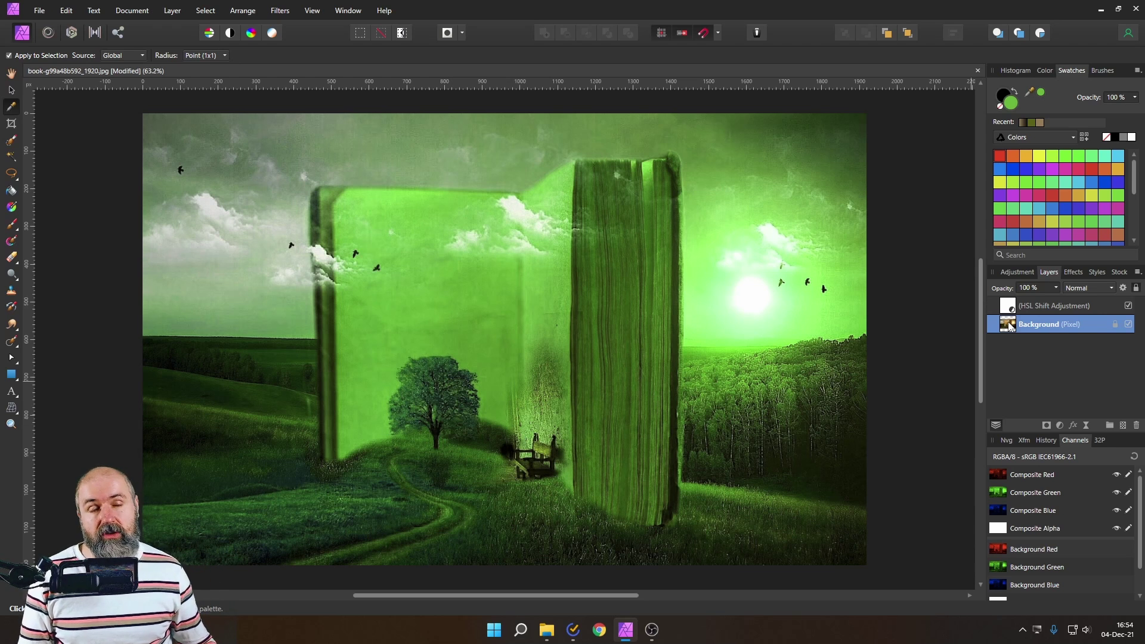
Sample the book page's original tan from the Current Layer, then delete the HSL Shift layer
click(1008, 326)
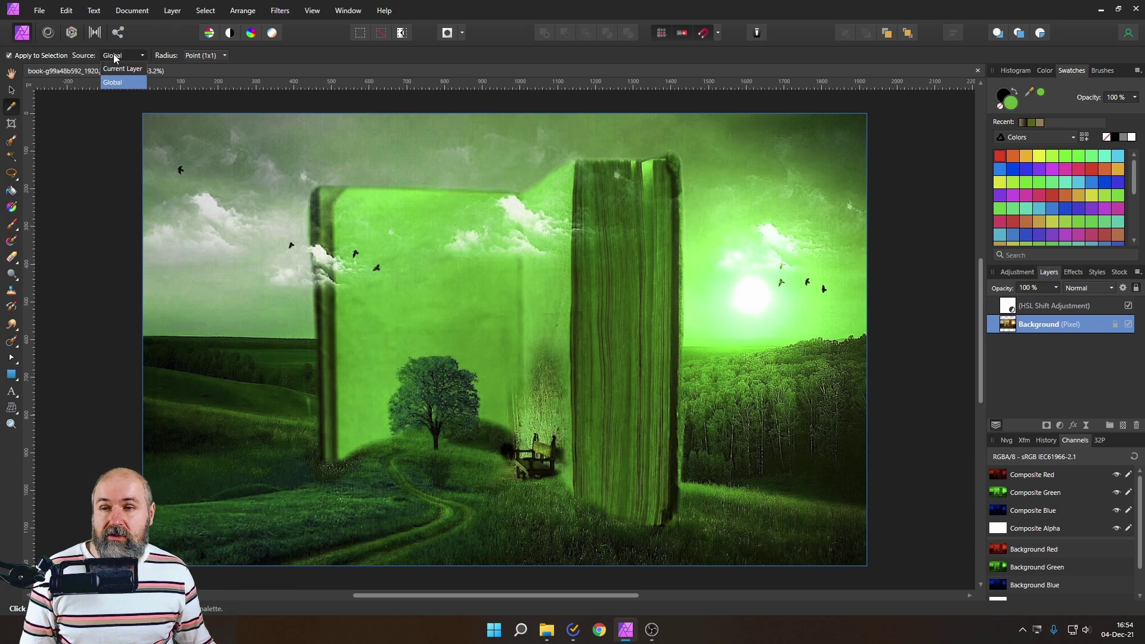
click(119, 68)
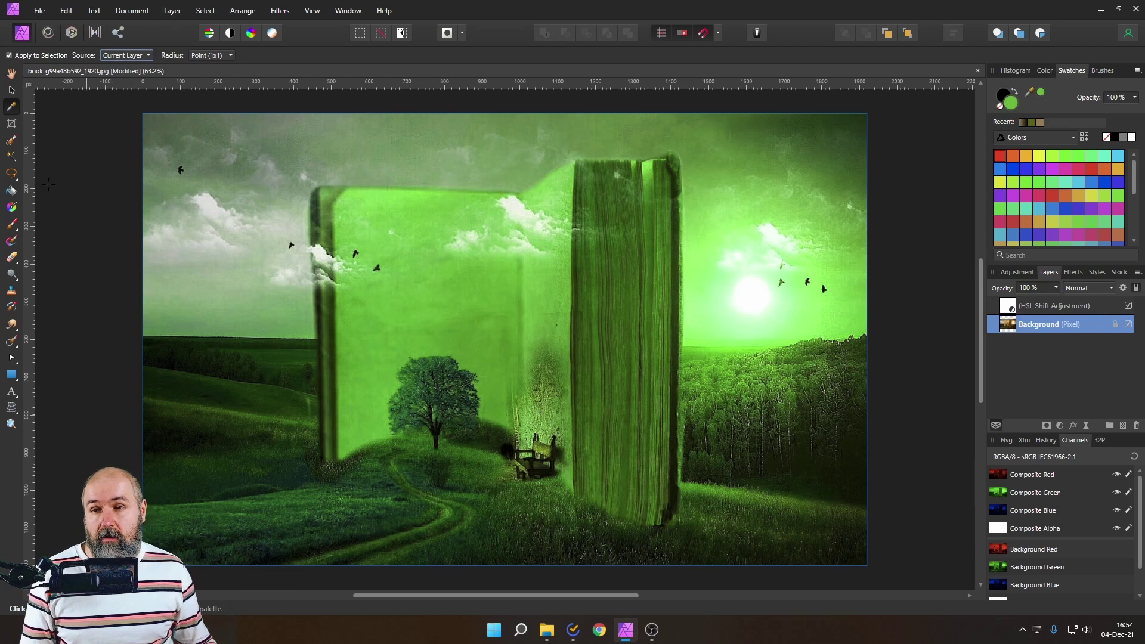
click(424, 302)
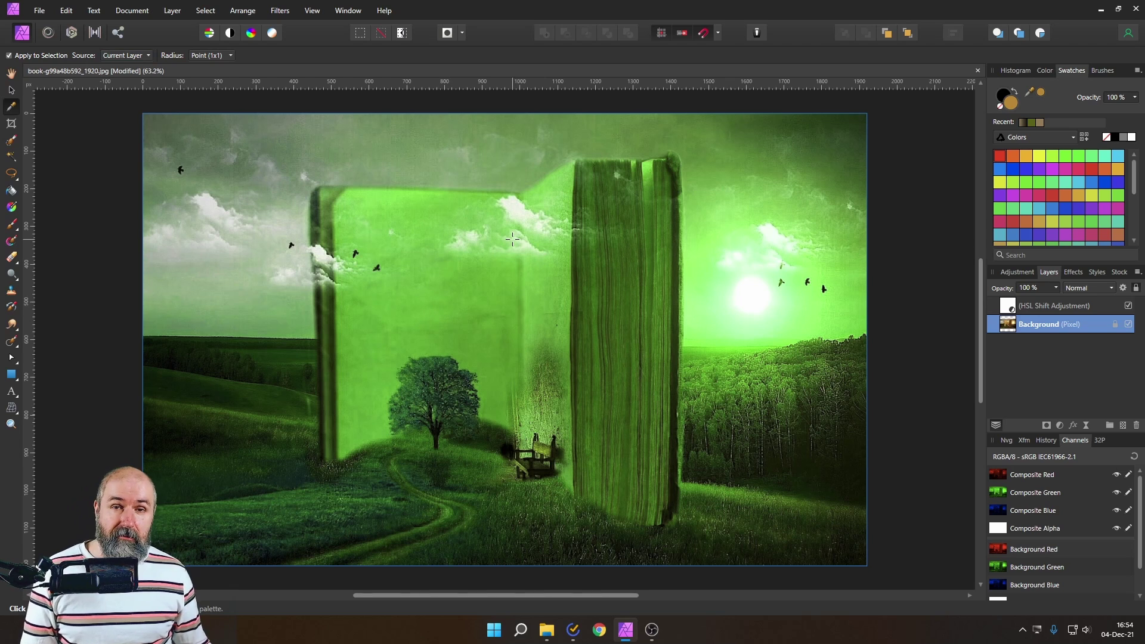
click(1007, 309)
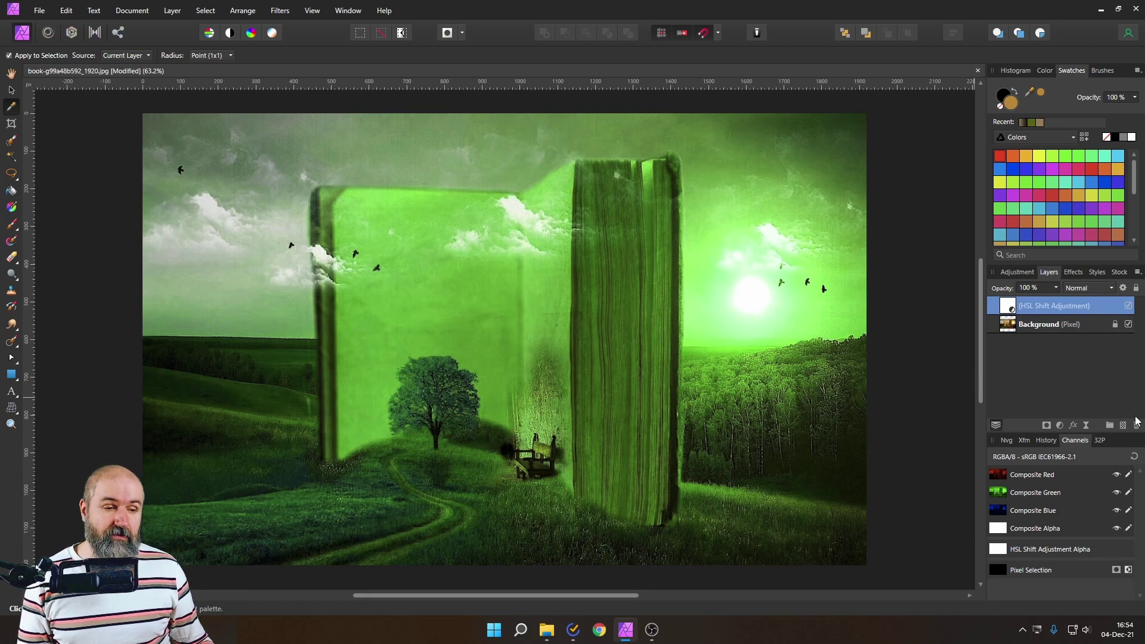
click(1136, 426)
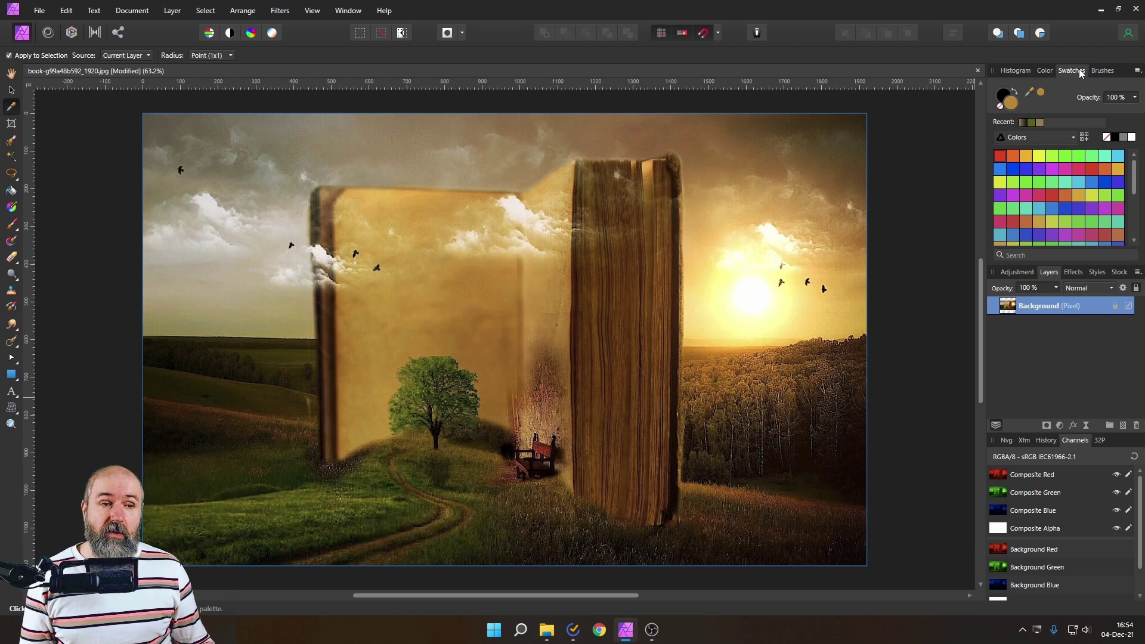
Show the Swatches panel and expand its palette list (Colors, Oli Gradients, Light Leaks Colors)
click(316, 9)
mouse_move(345, 217)
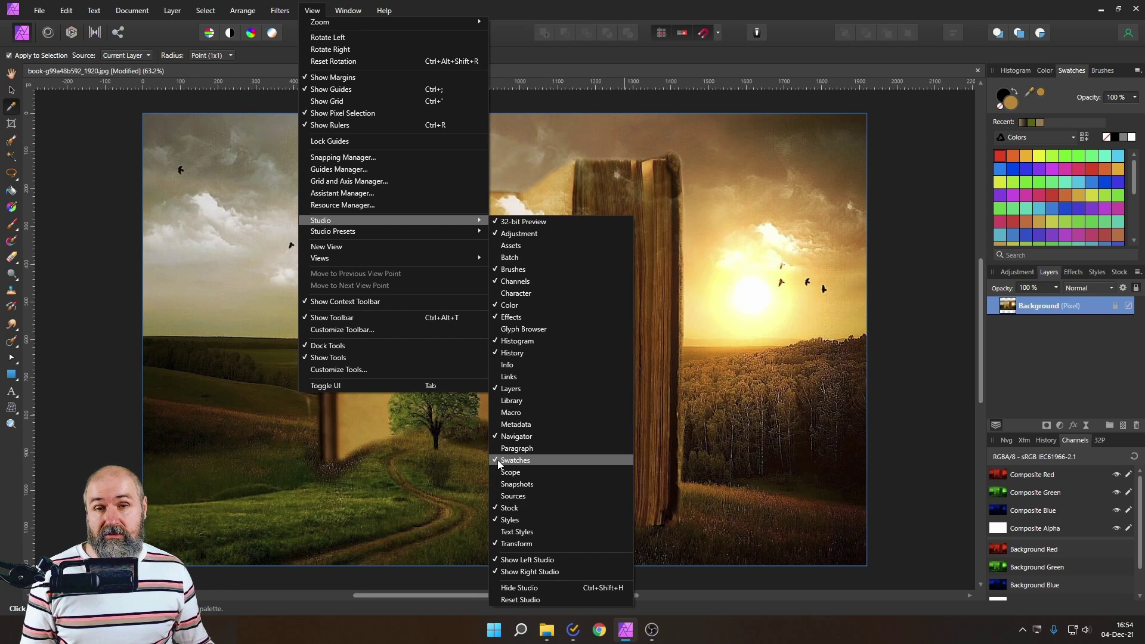
click(1071, 233)
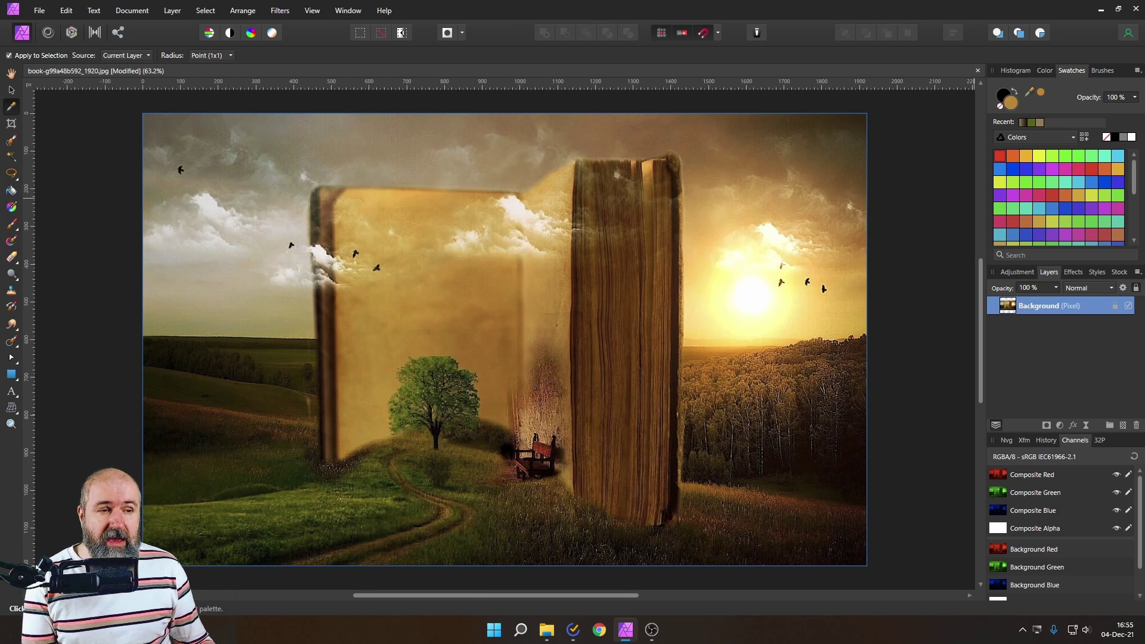
drag(1135, 179, 1137, 152)
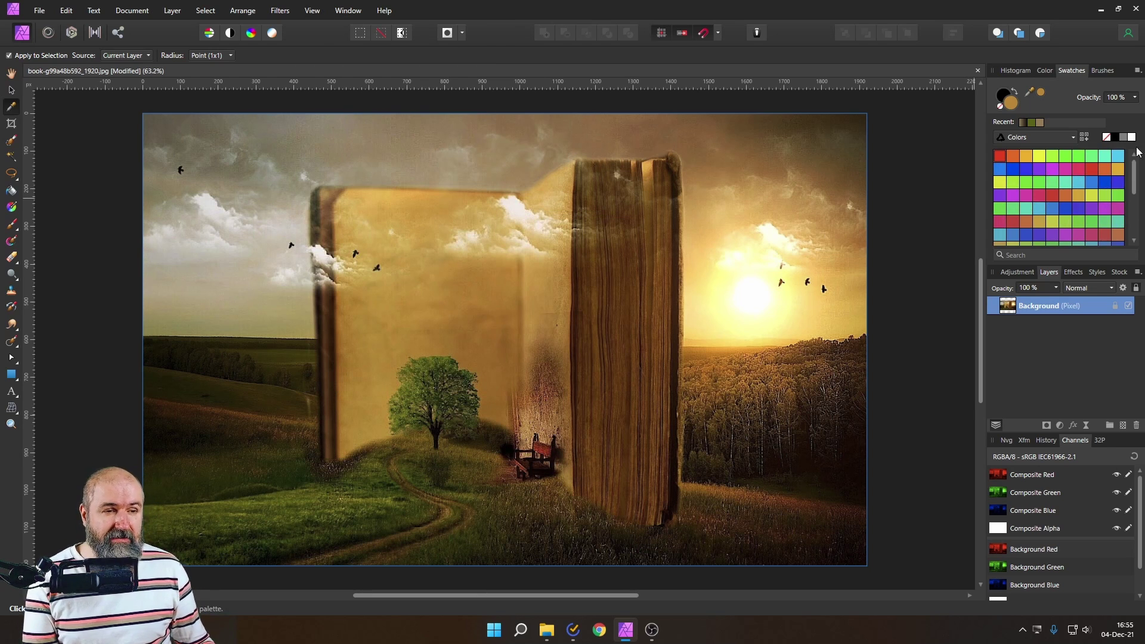
click(1033, 137)
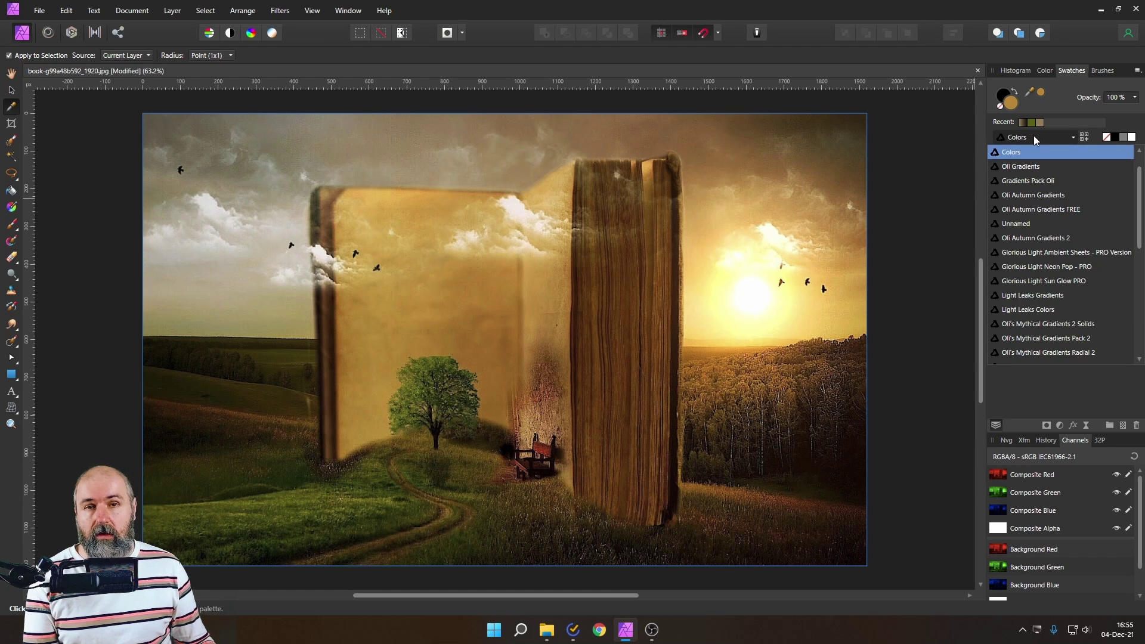
Add a new empty application palette, Unnamed 2, from the Swatches panel menu
click(1034, 137)
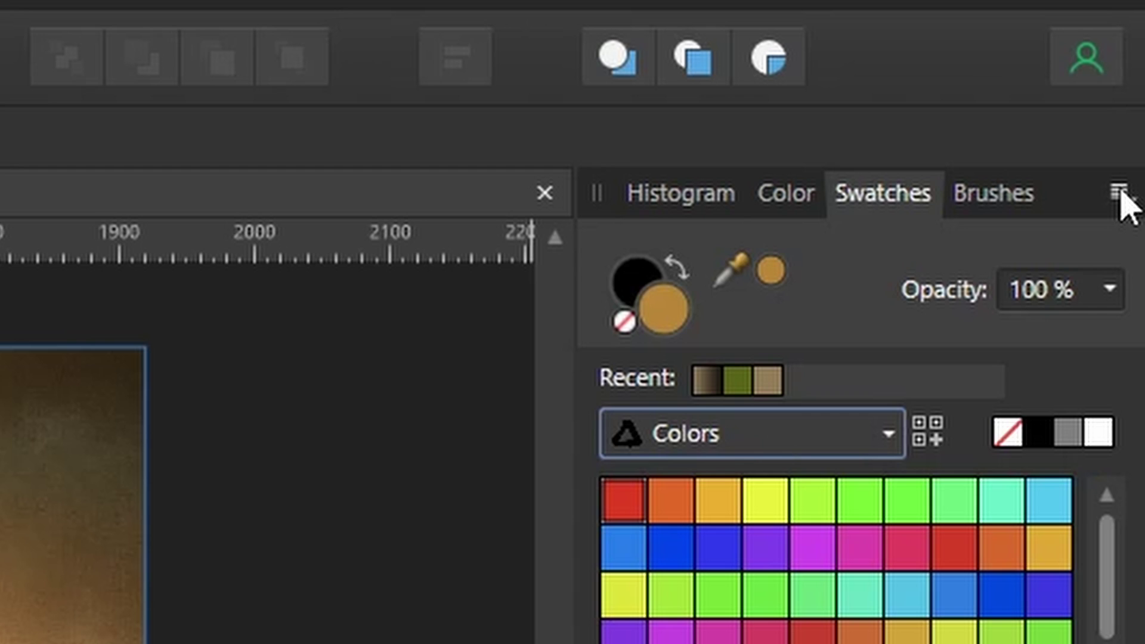
click(1118, 192)
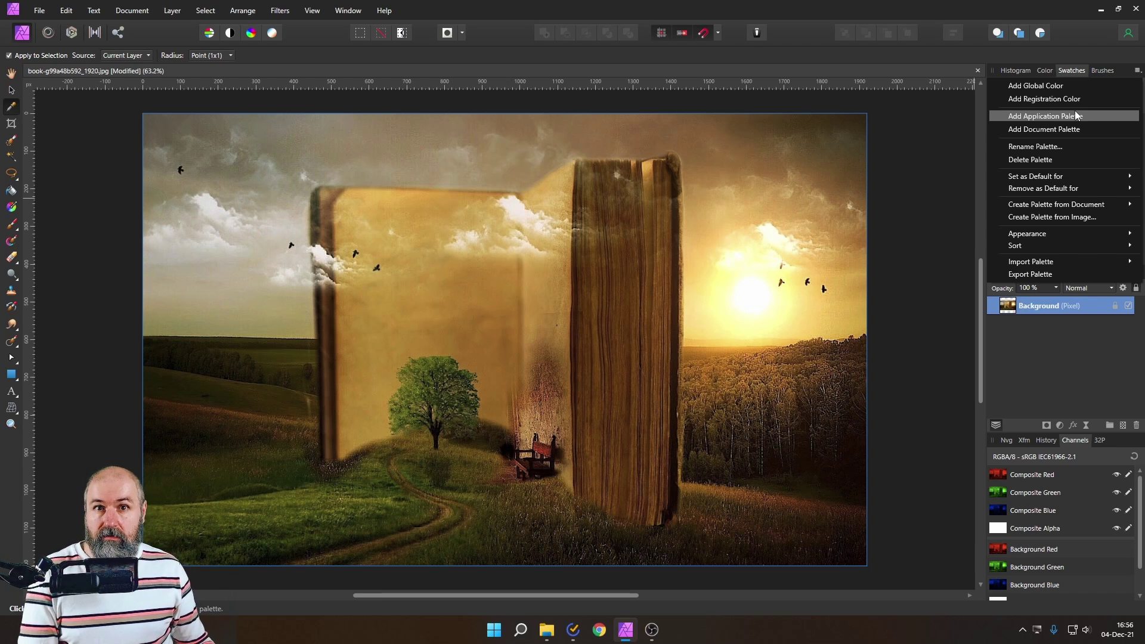
click(1077, 115)
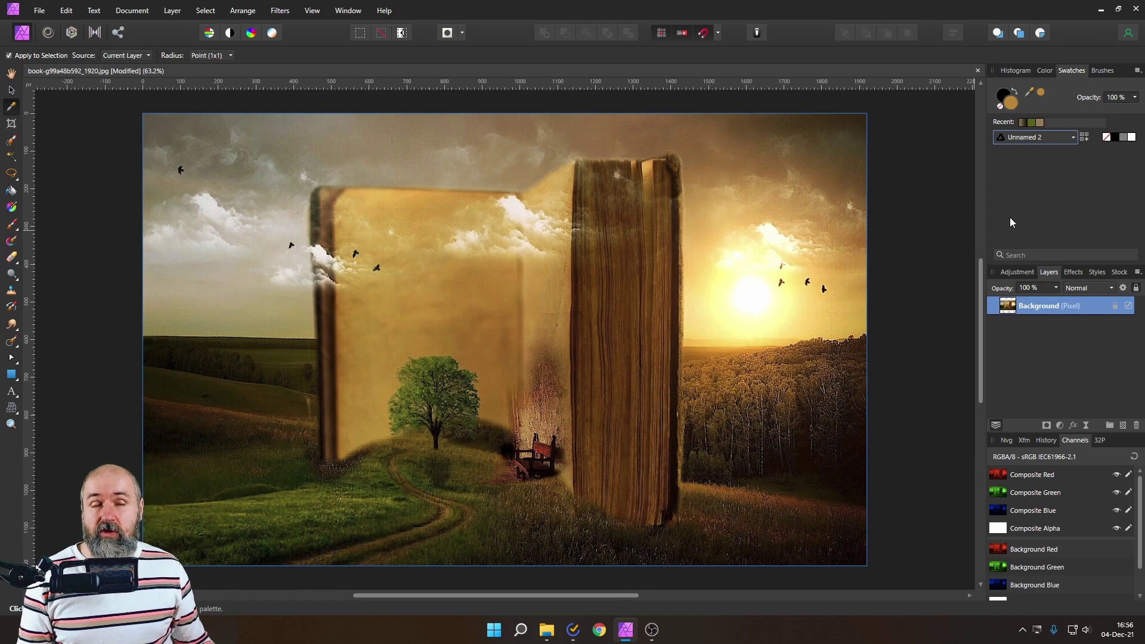
click(1136, 71)
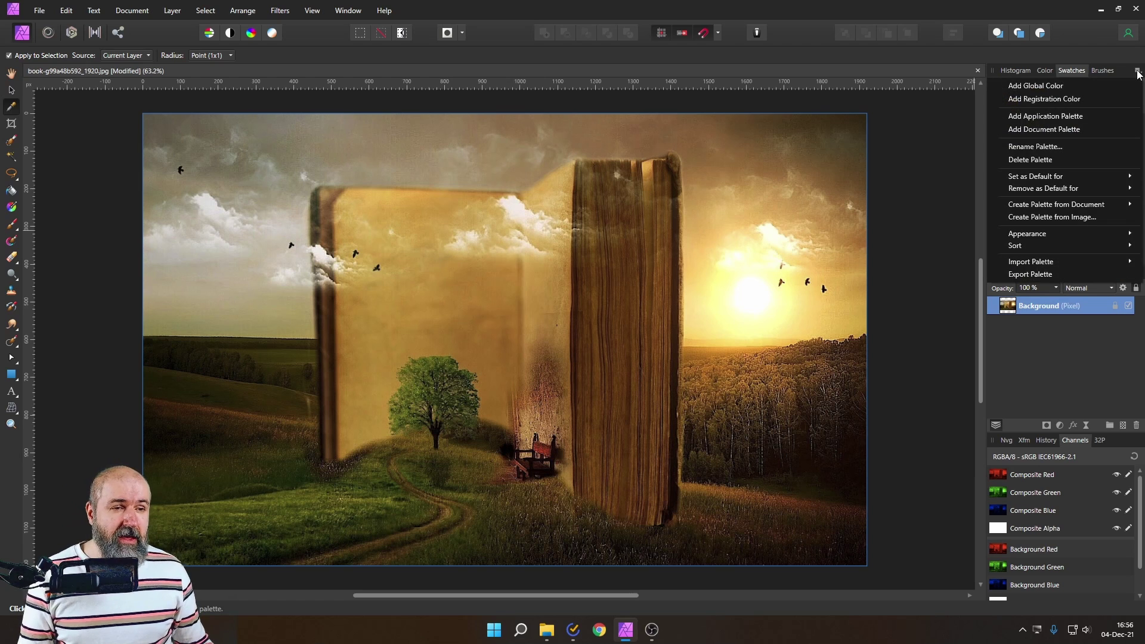
Rename the Unnamed 2 palette to 'Fancy Pantsy Colors'
click(1044, 147)
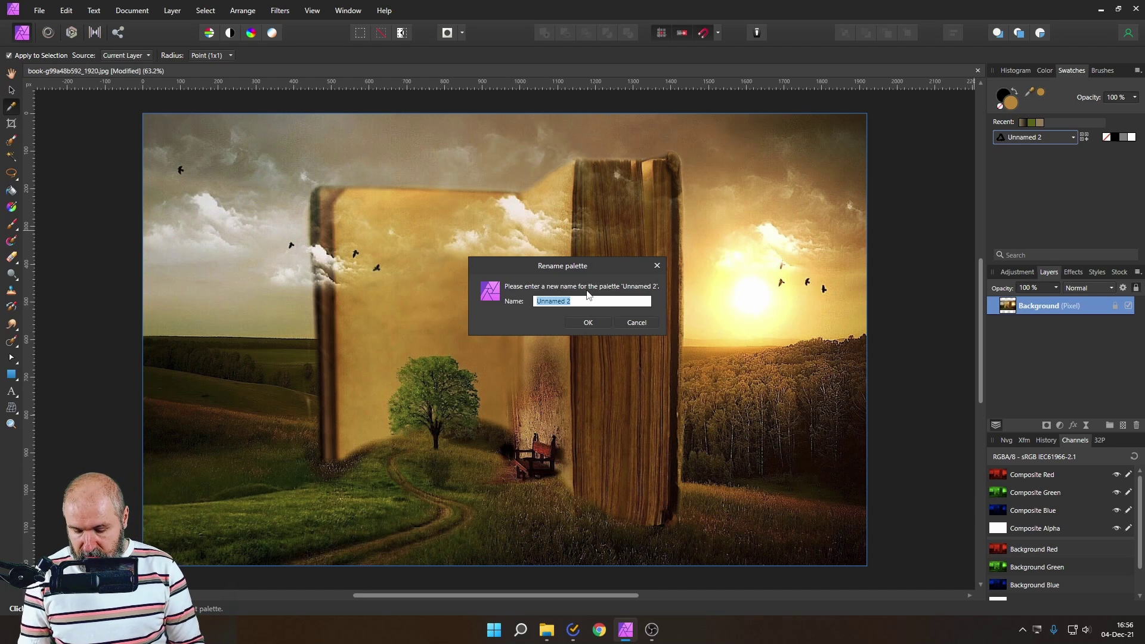
text(Fancy Pa)
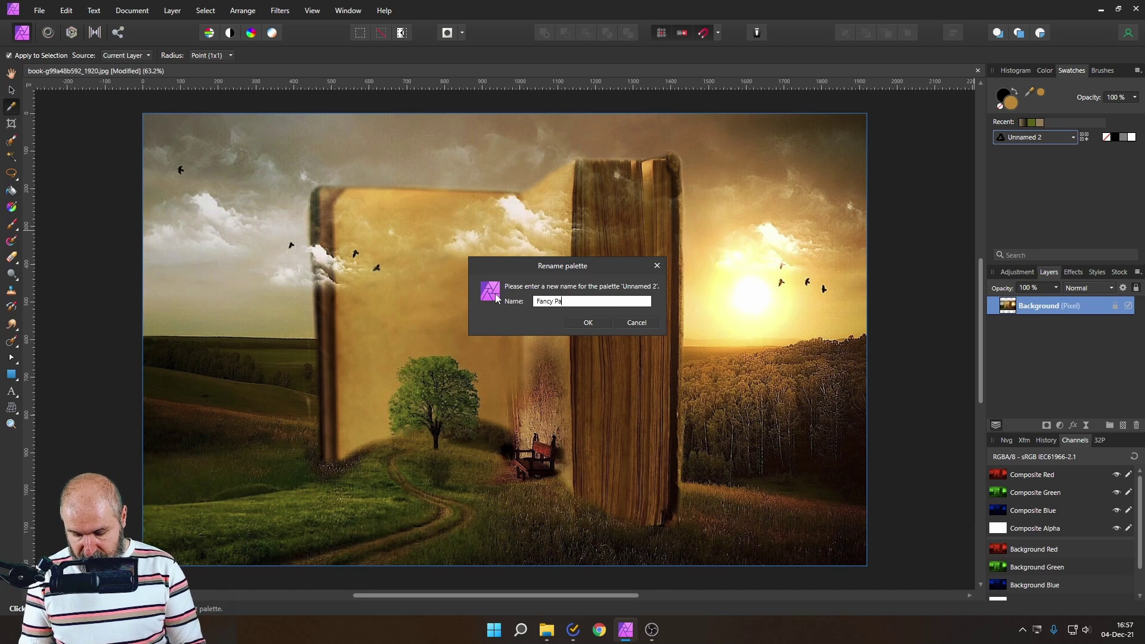
text(ntsy Colors)
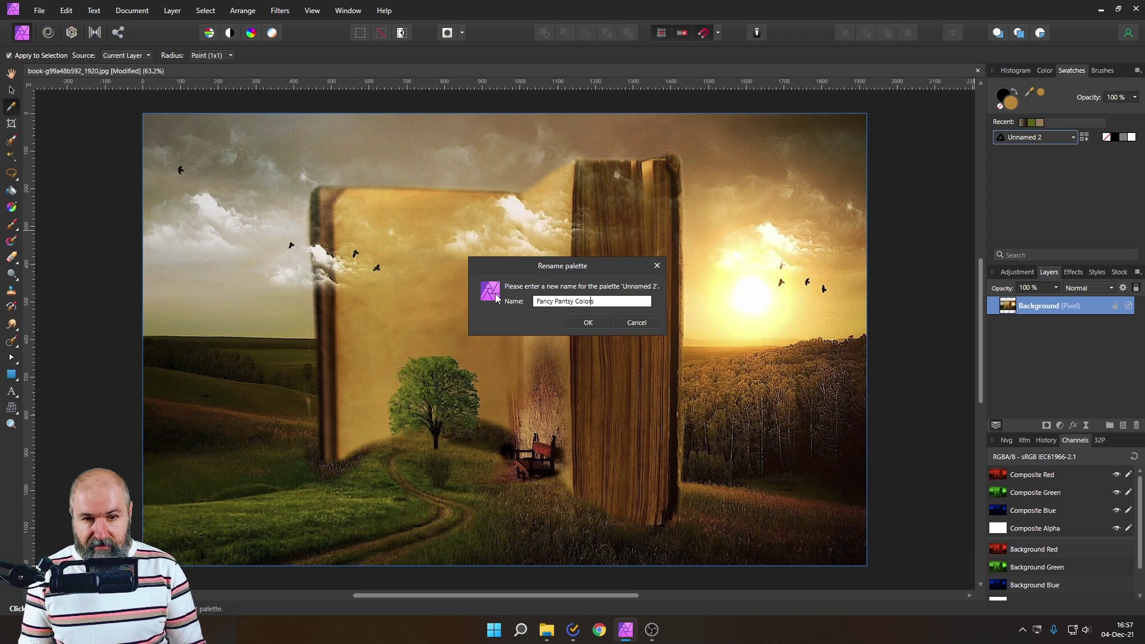
key(Return)
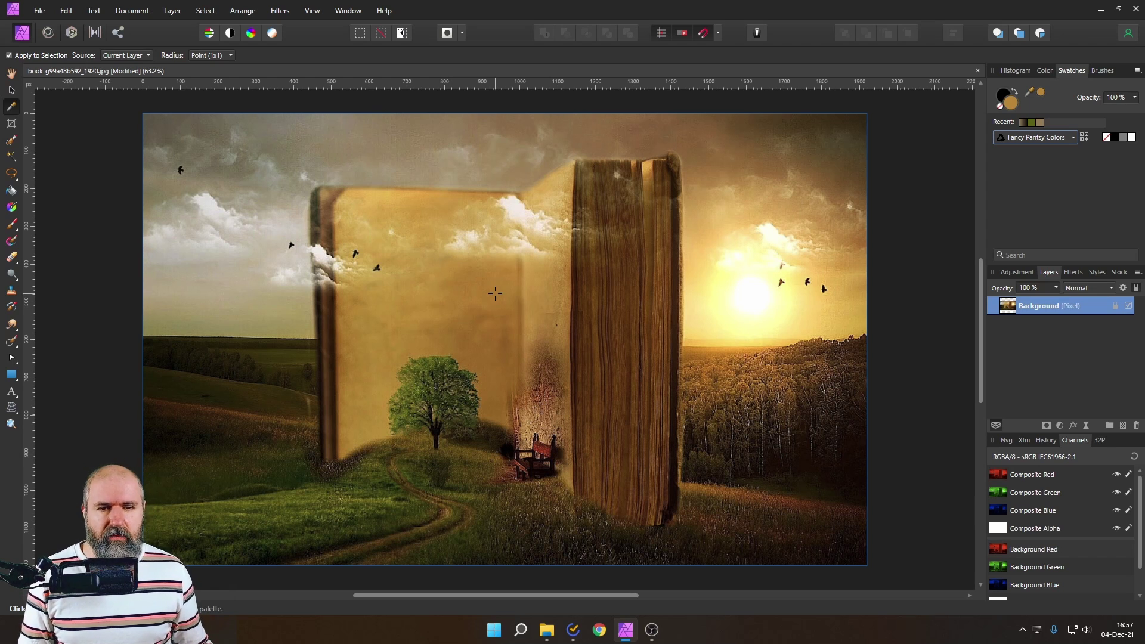
Sample a red from the book photo and make it the active fill colour
drag(1029, 91, 535, 449)
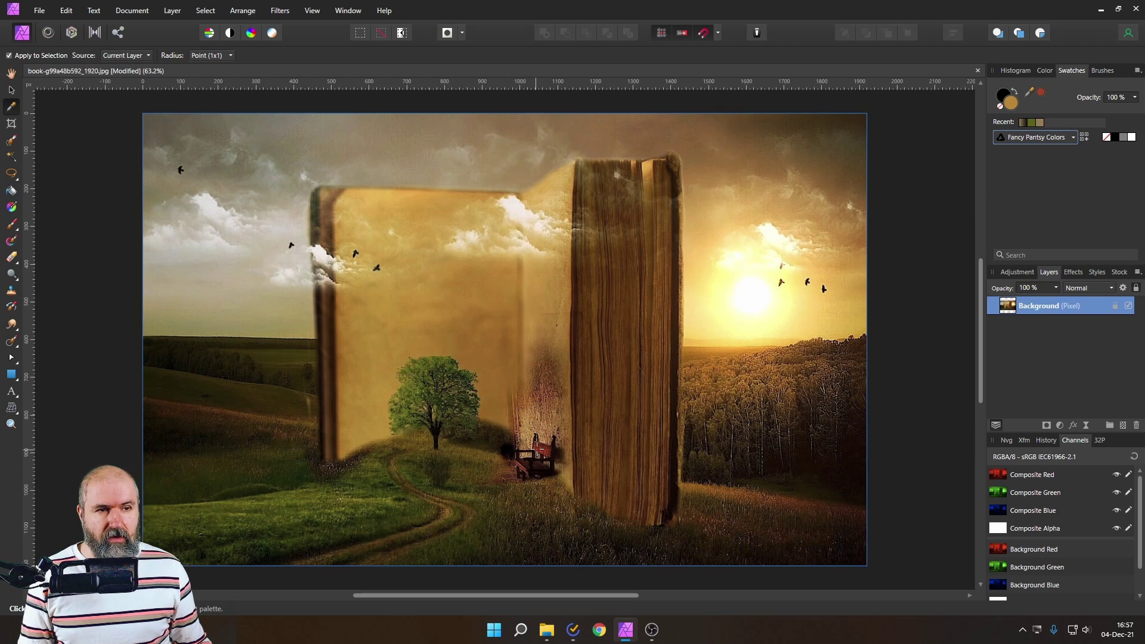
click(1039, 93)
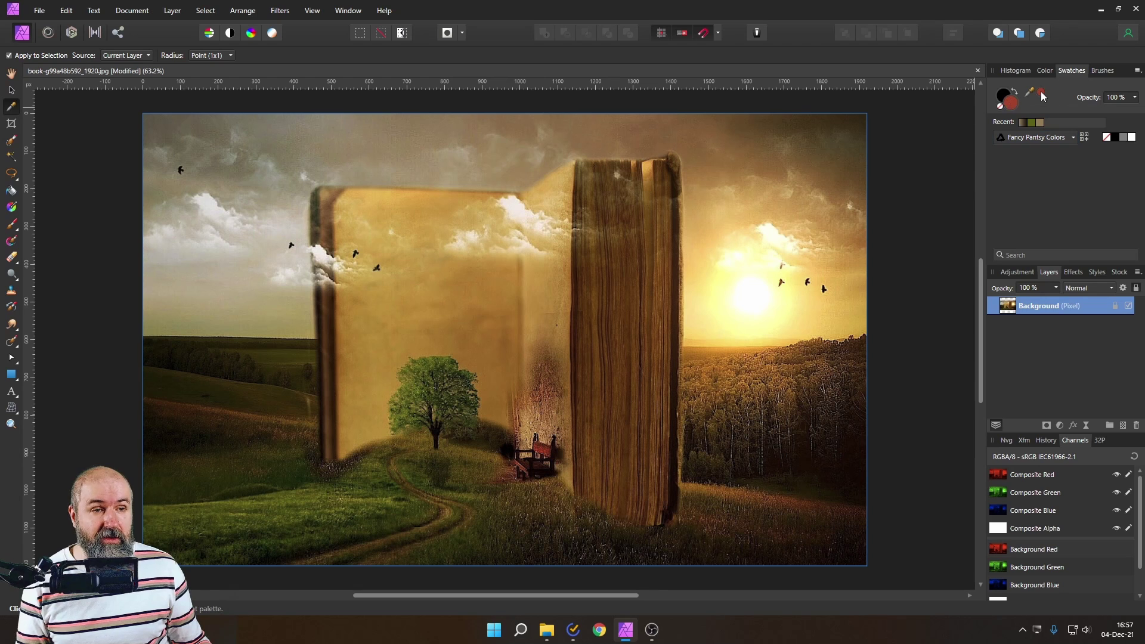
click(1010, 102)
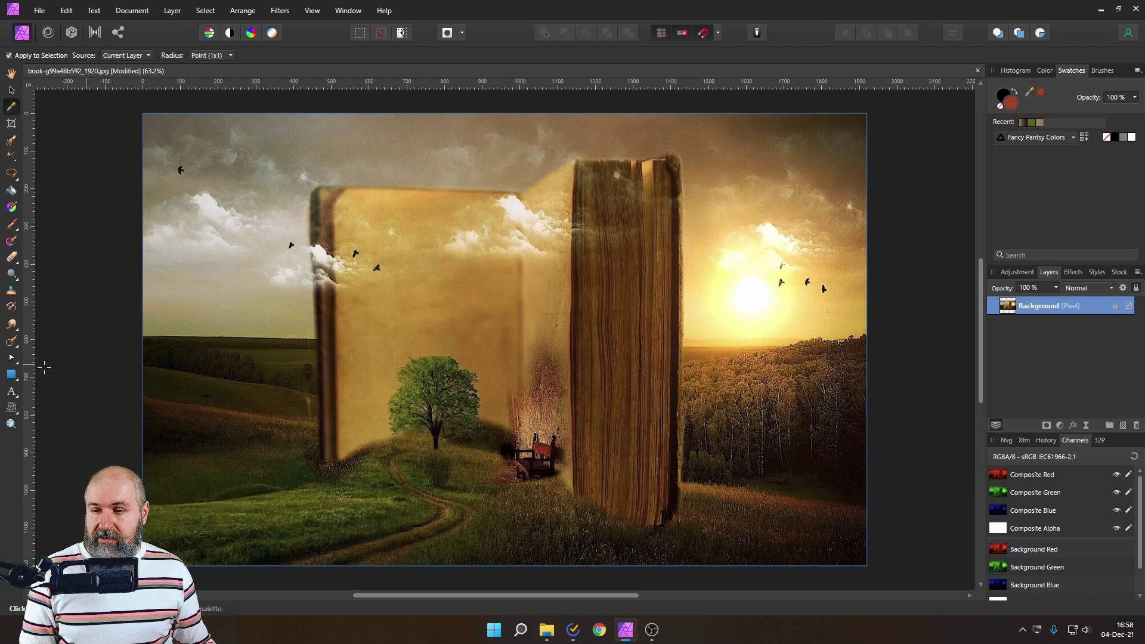
click(11, 376)
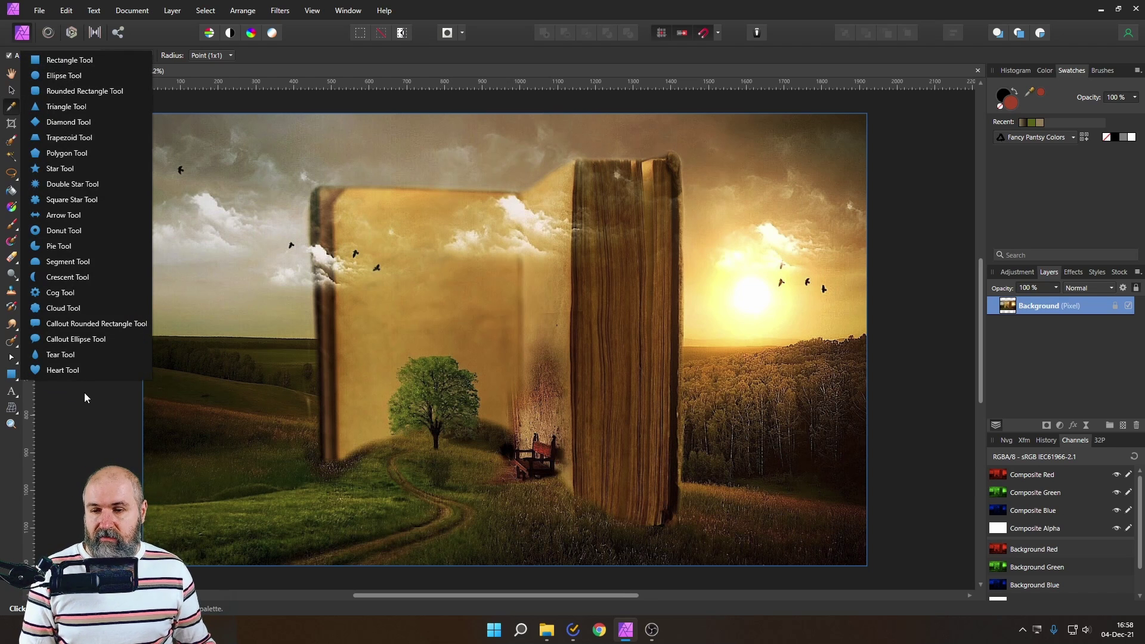
Draw a red rectangle over the lower-left field, undoing a trial olive green fill
click(11, 374)
drag(231, 332, 380, 487)
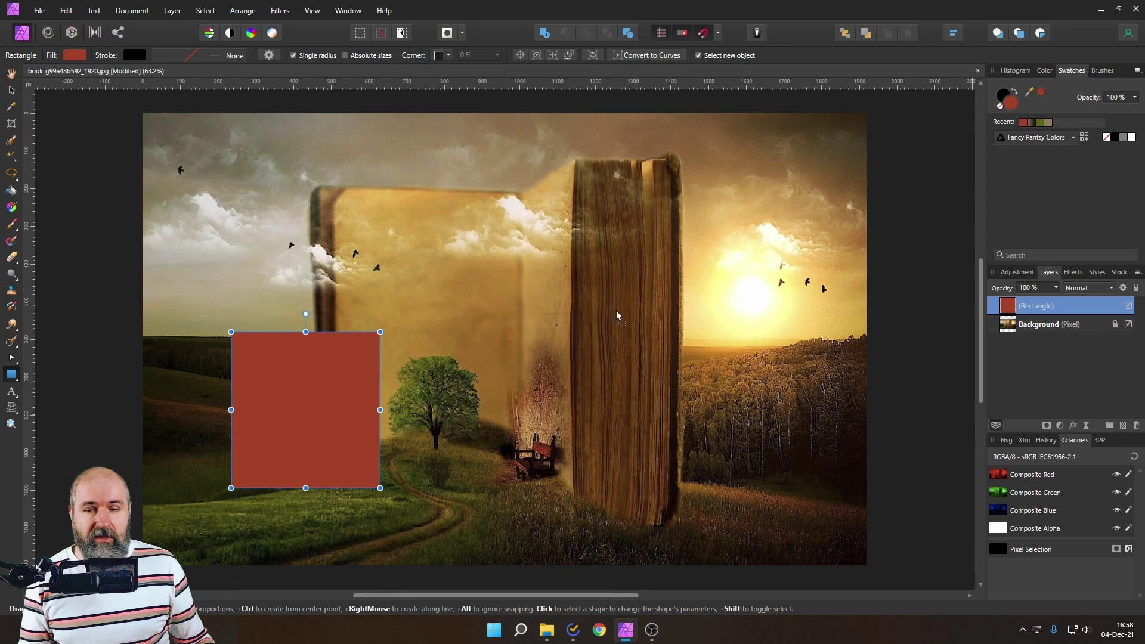
click(1039, 122)
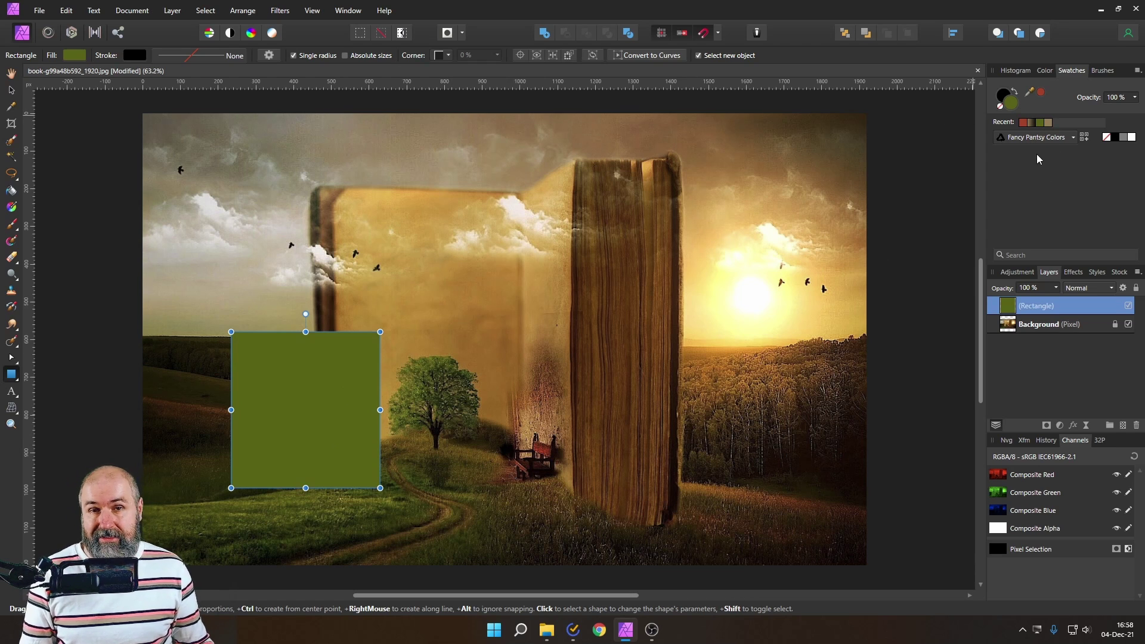
key(ctrl+z)
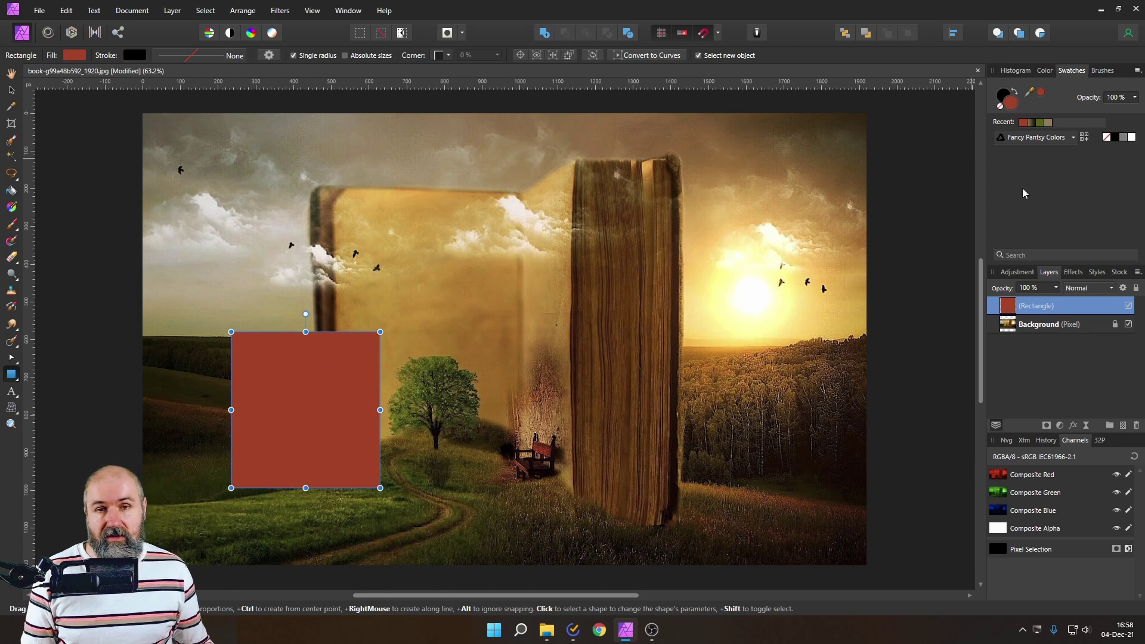
right_click(322, 390)
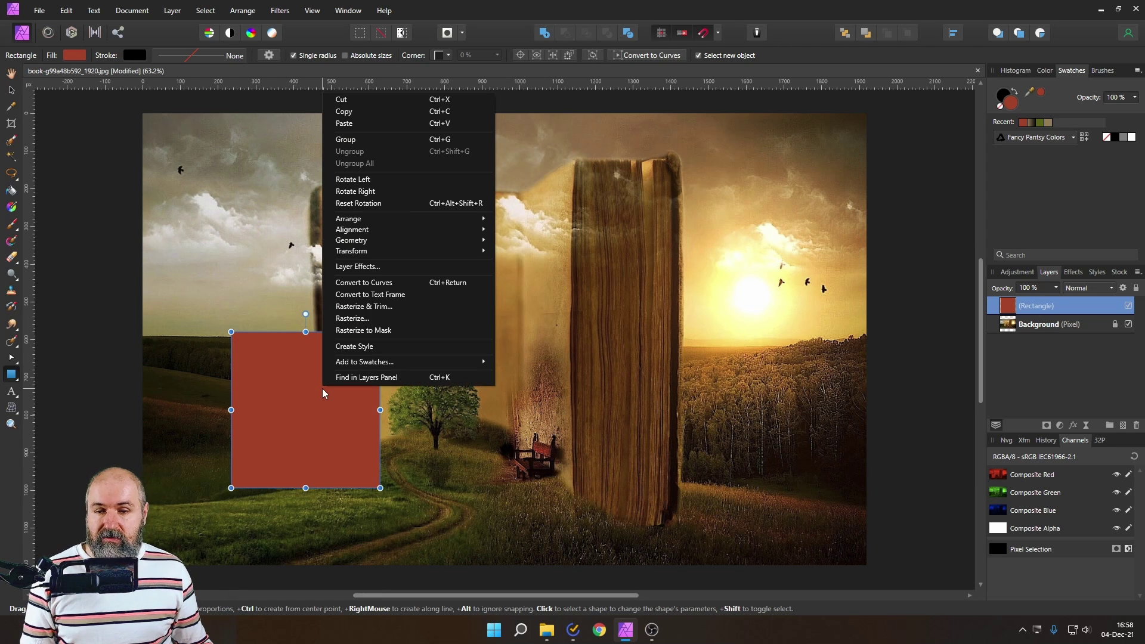
Add the rectangle's fill and line colours to the palette, then check its 0 pt stroke width
mouse_move(363, 363)
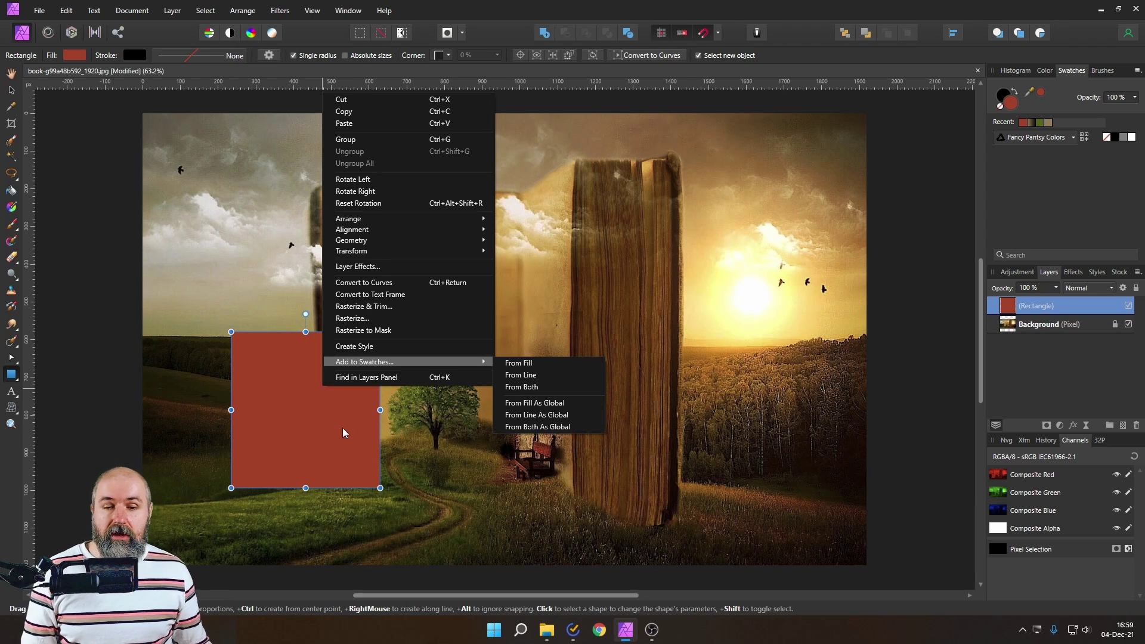
click(536, 388)
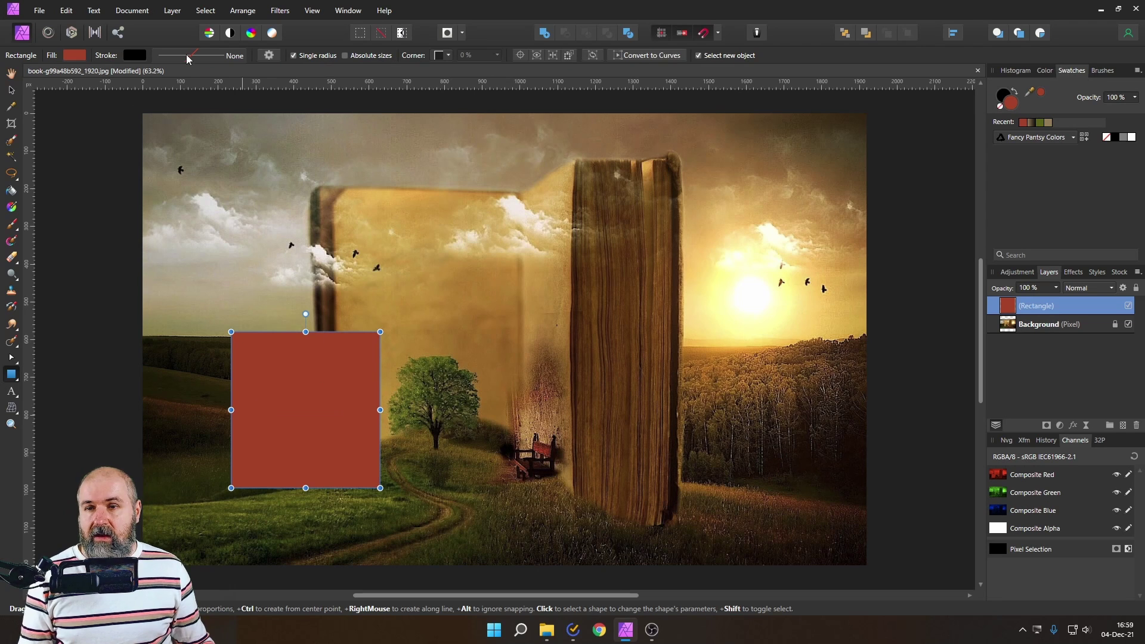
click(192, 59)
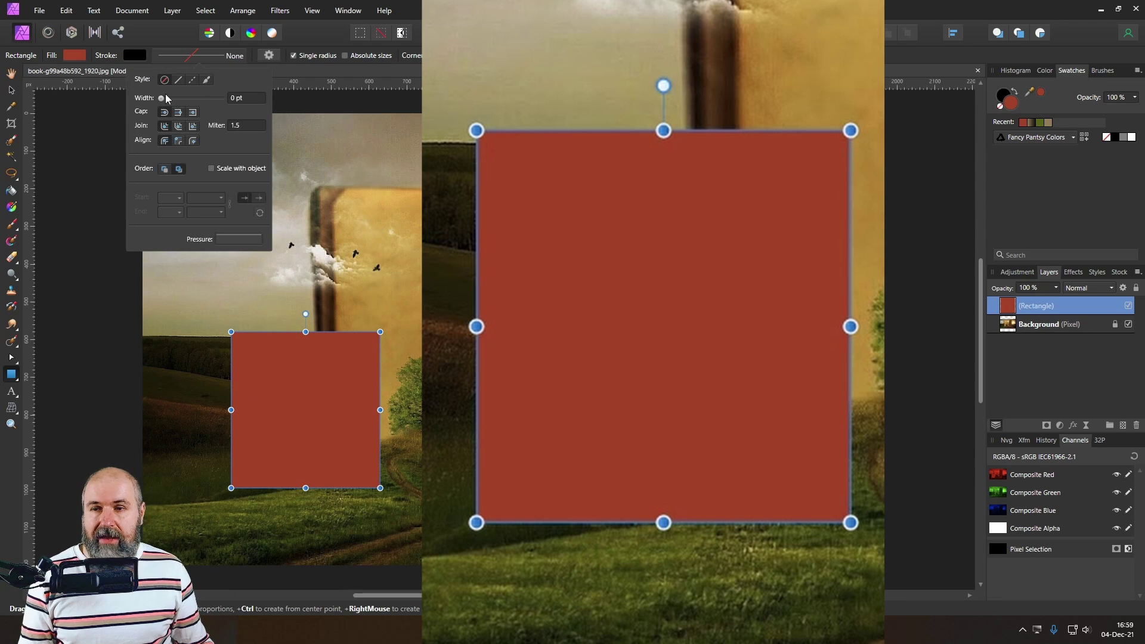
Give the red rectangle an 8.9 pt black stroke while keeping its red fill
mouse_move(162, 100)
mouse_down()
mouse_move(205, 99)
mouse_move(185, 99)
mouse_up()
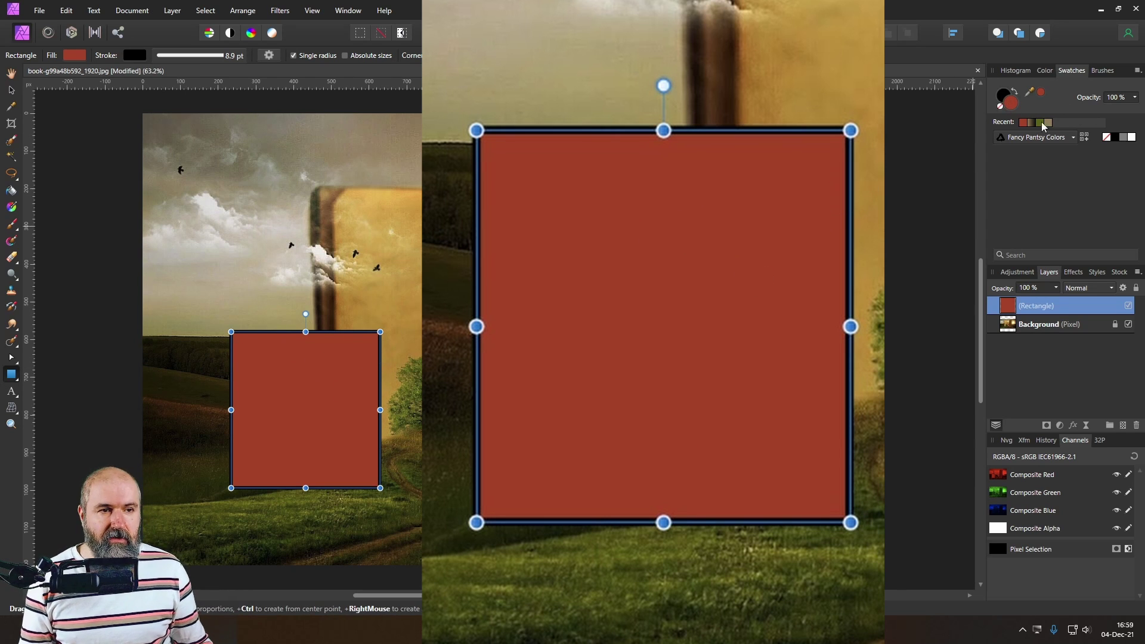
click(1015, 93)
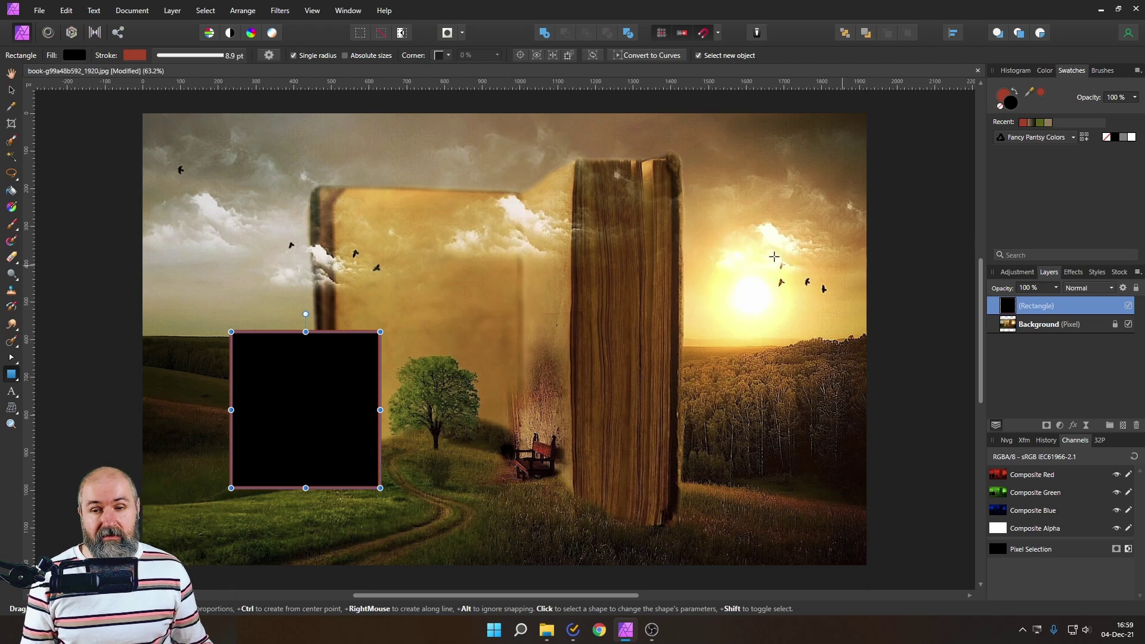
click(1014, 91)
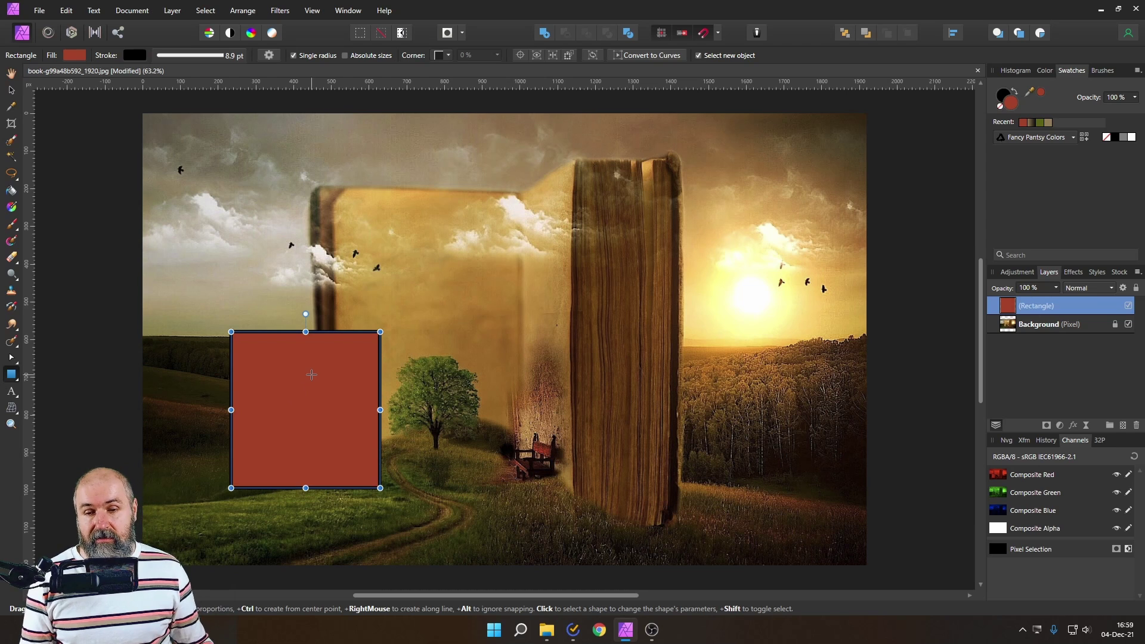
right_click(311, 374)
Save the red fill as a swatch, then fill the rectangle with gold sampled from the photo
mouse_move(344, 351)
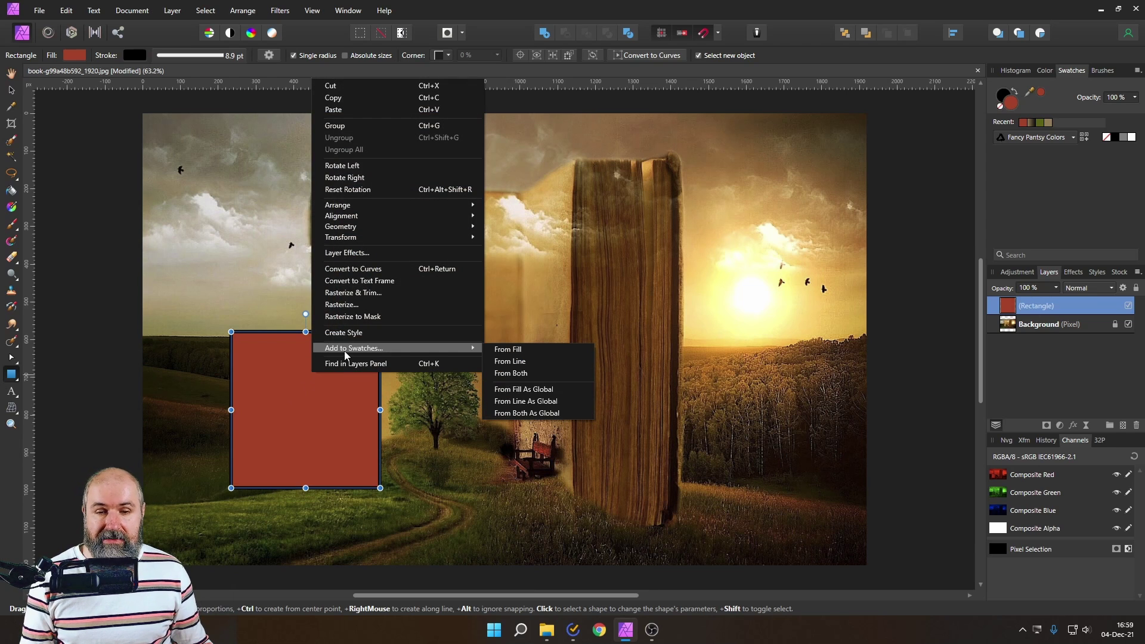
click(520, 349)
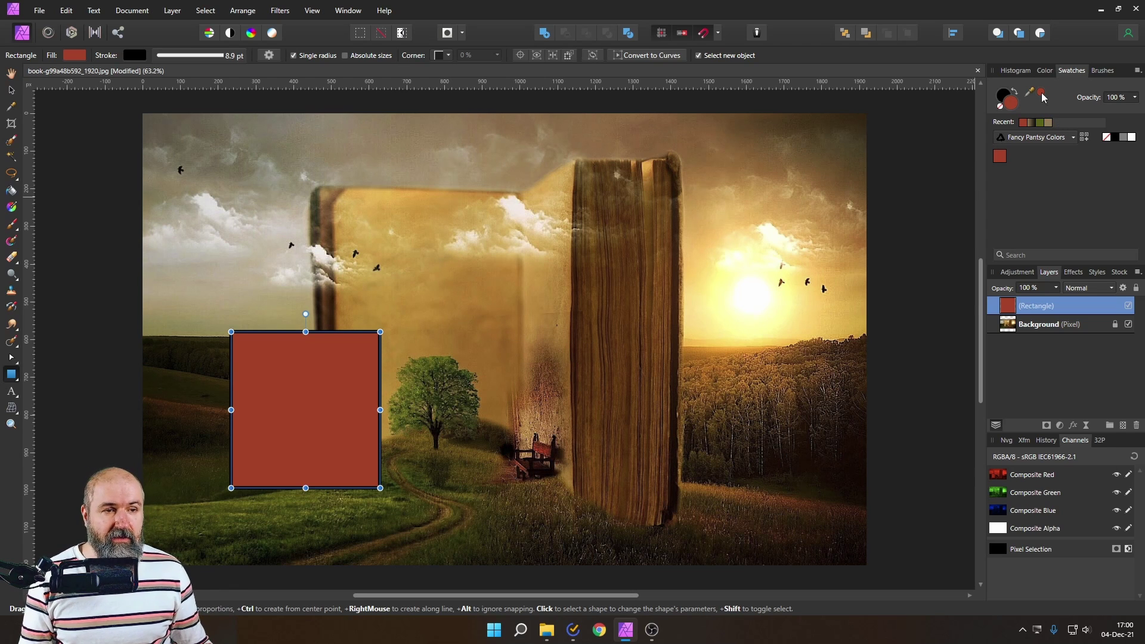
drag(1028, 92, 468, 220)
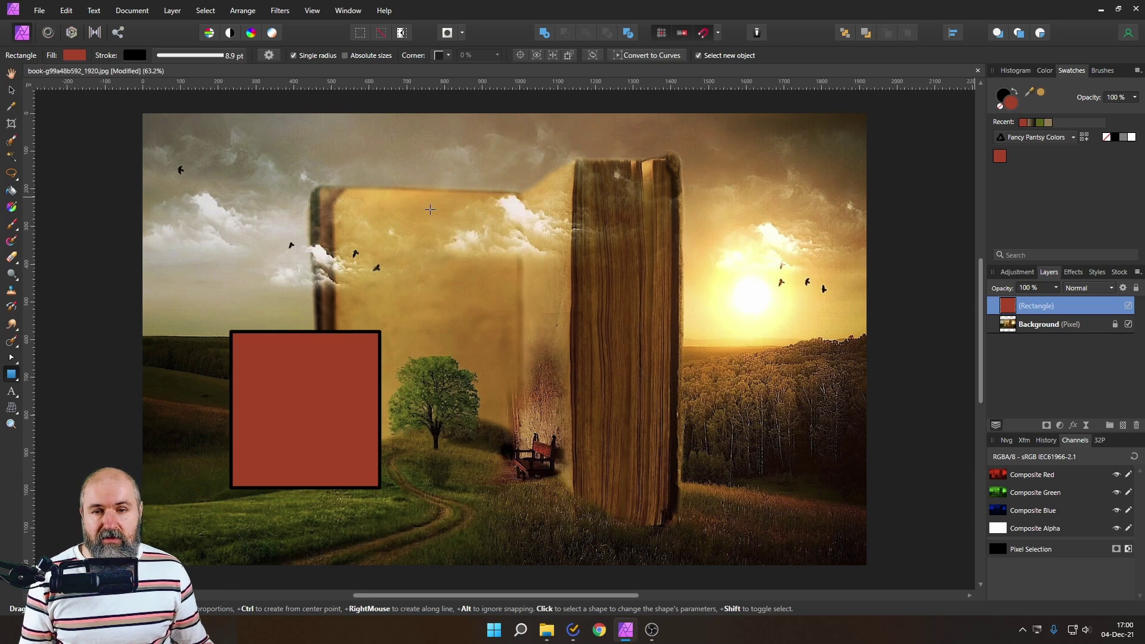
click(1040, 93)
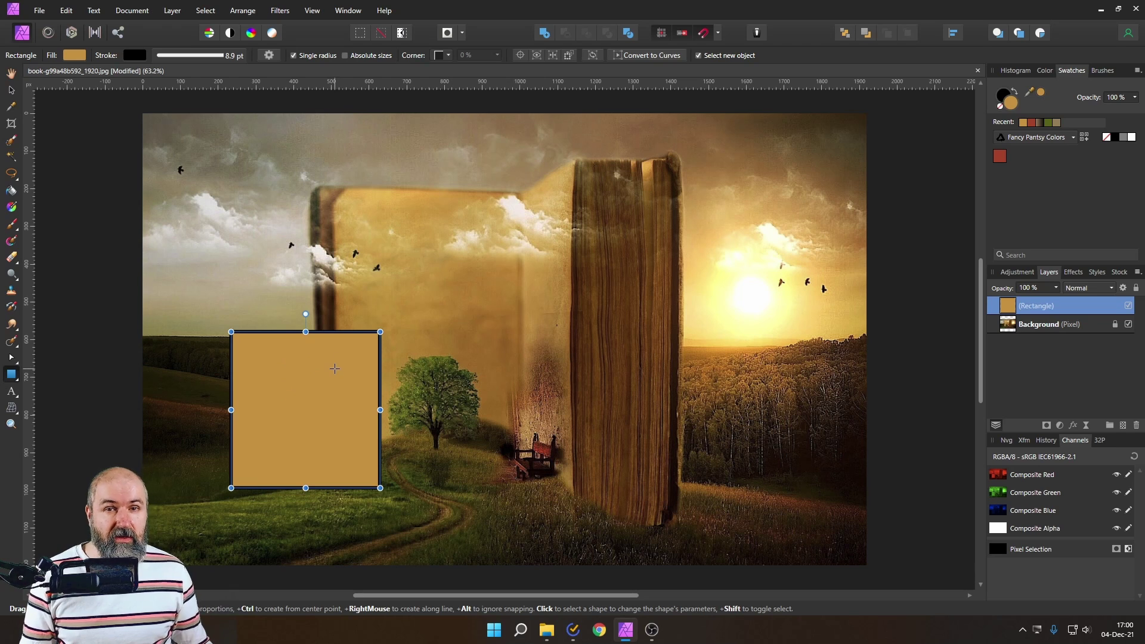
Add the gold fill as a new swatch and enlarge the rectangle right and downward
right_click(300, 380)
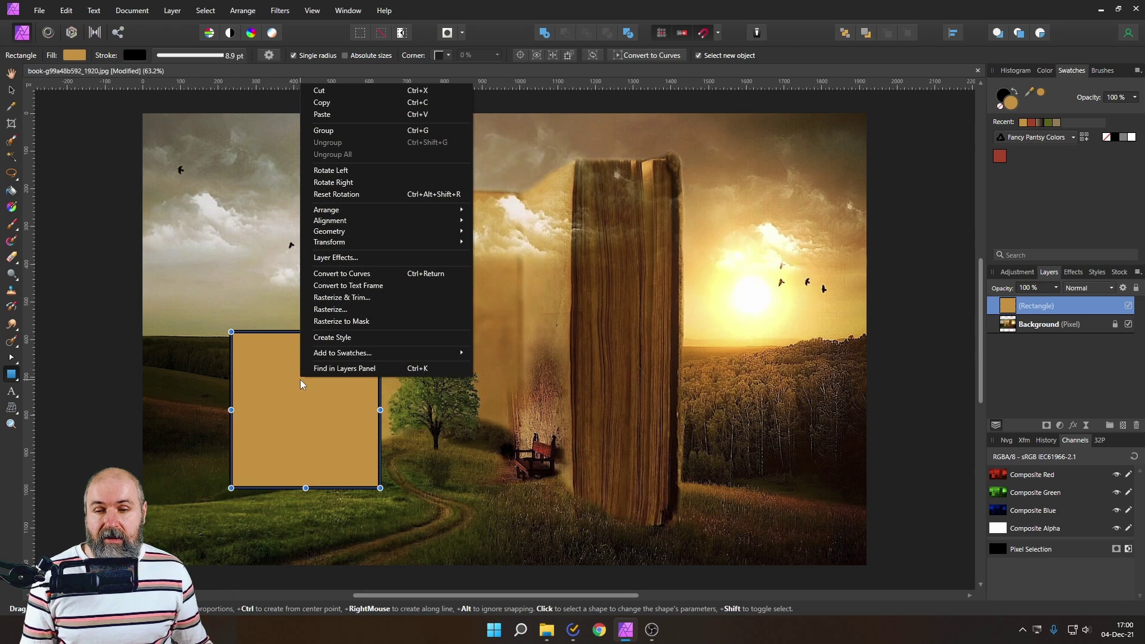
mouse_move(335, 353)
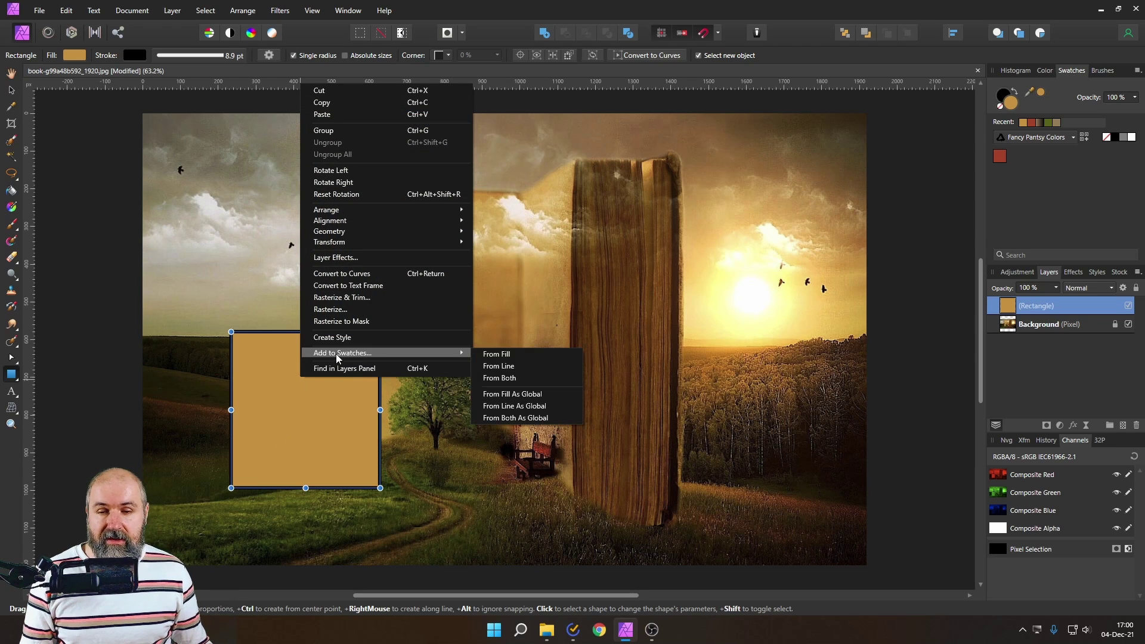
click(516, 354)
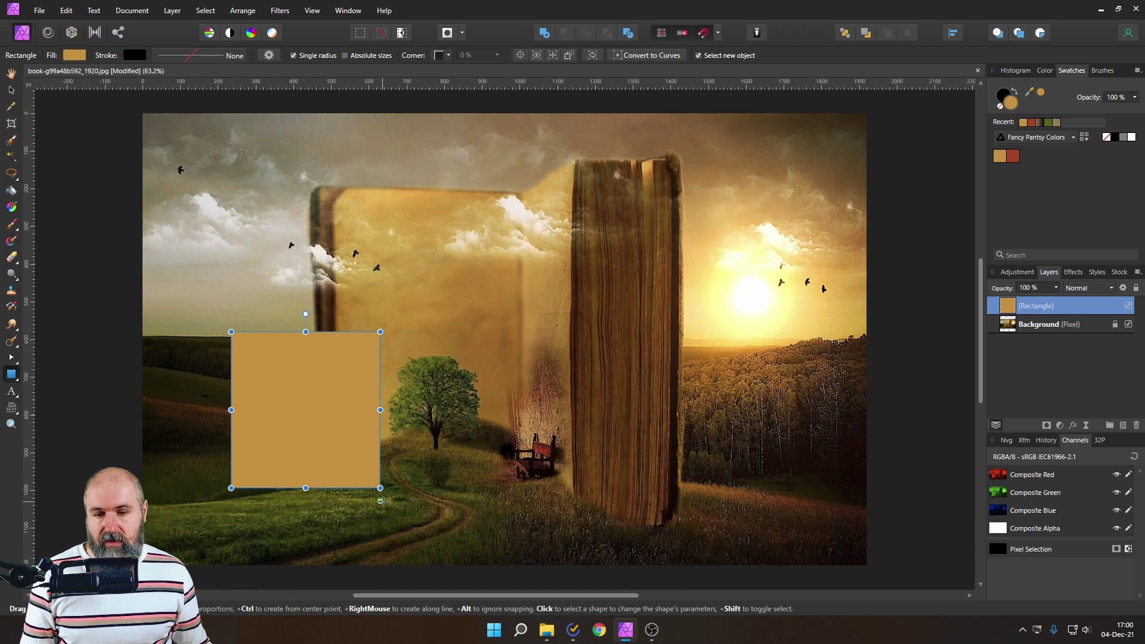
drag(380, 488, 474, 523)
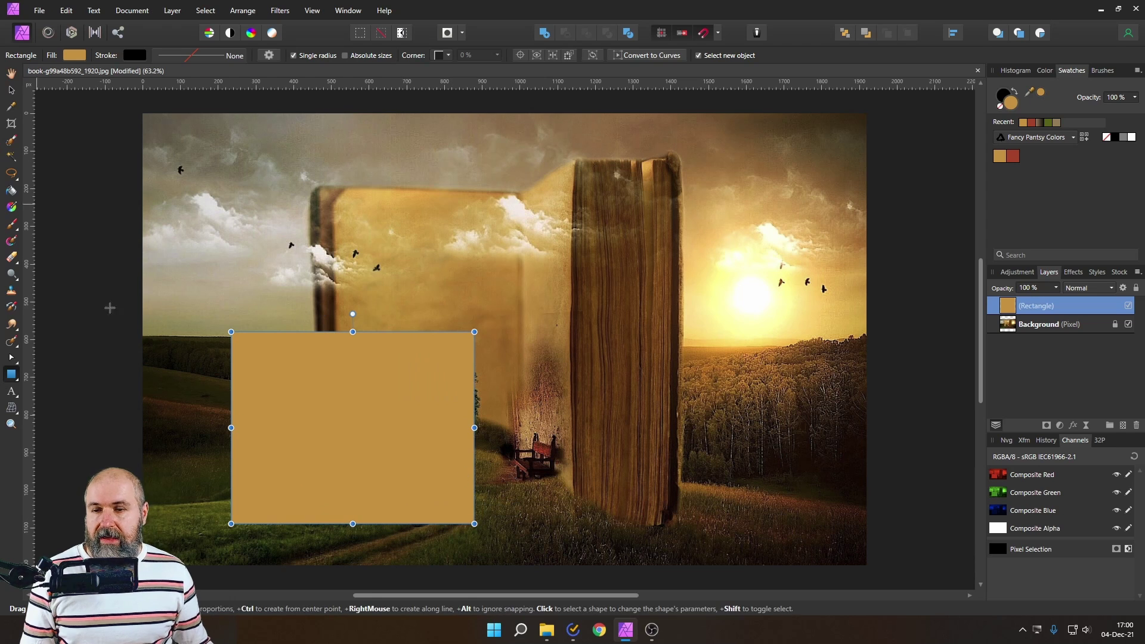
Lay a left-to-right linear gradient across the rectangle, running from purple to gold
click(12, 206)
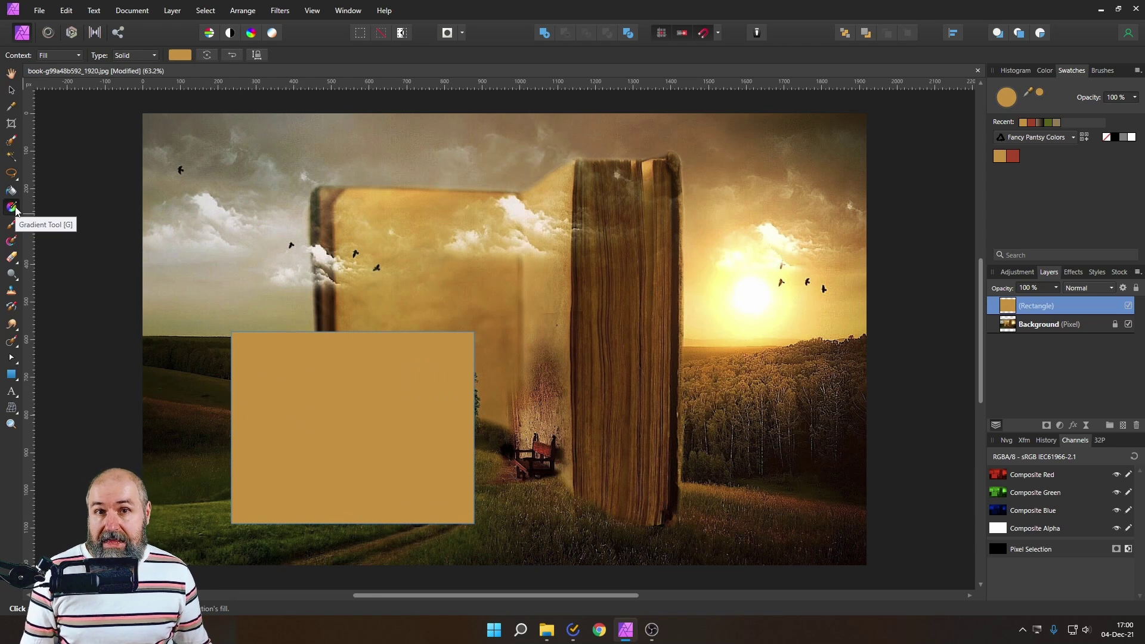
drag(243, 408, 462, 414)
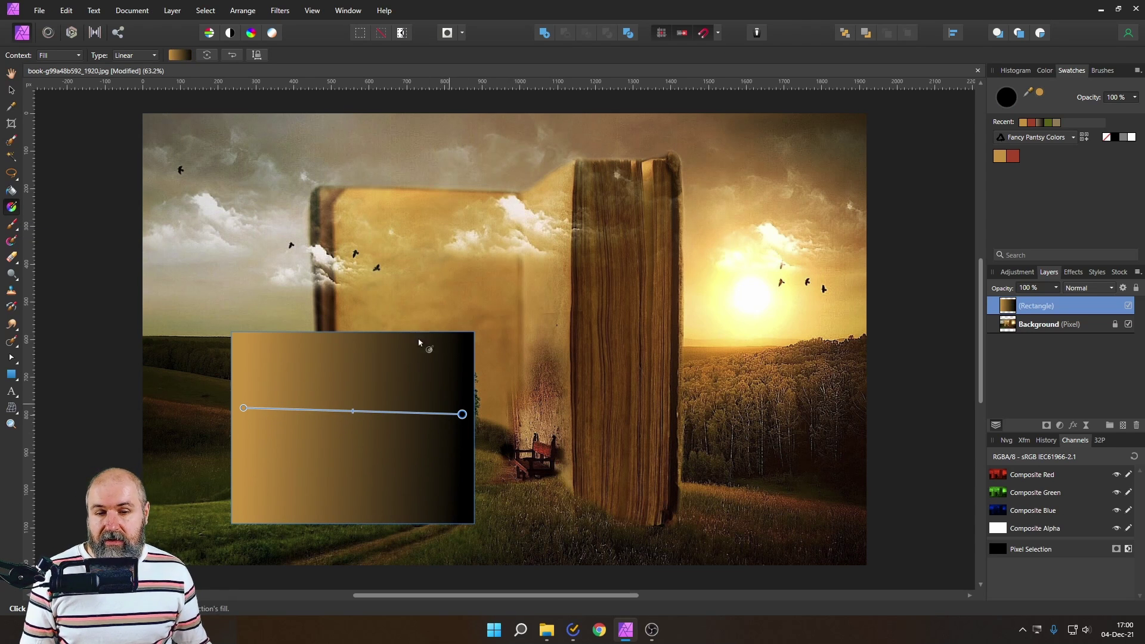
click(180, 55)
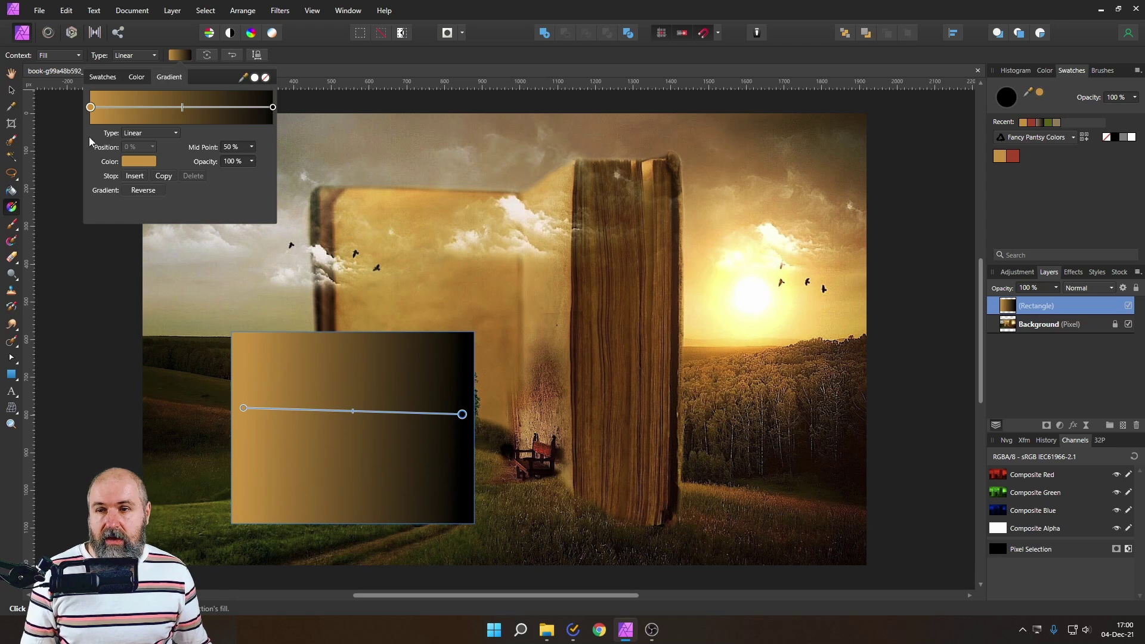
click(138, 160)
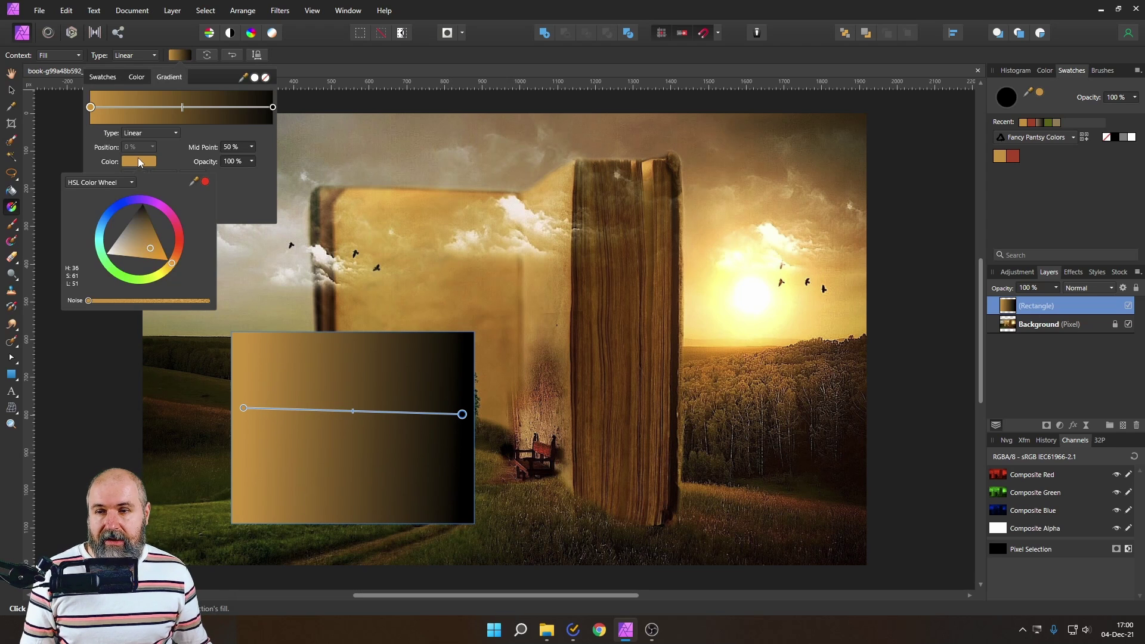
click(153, 203)
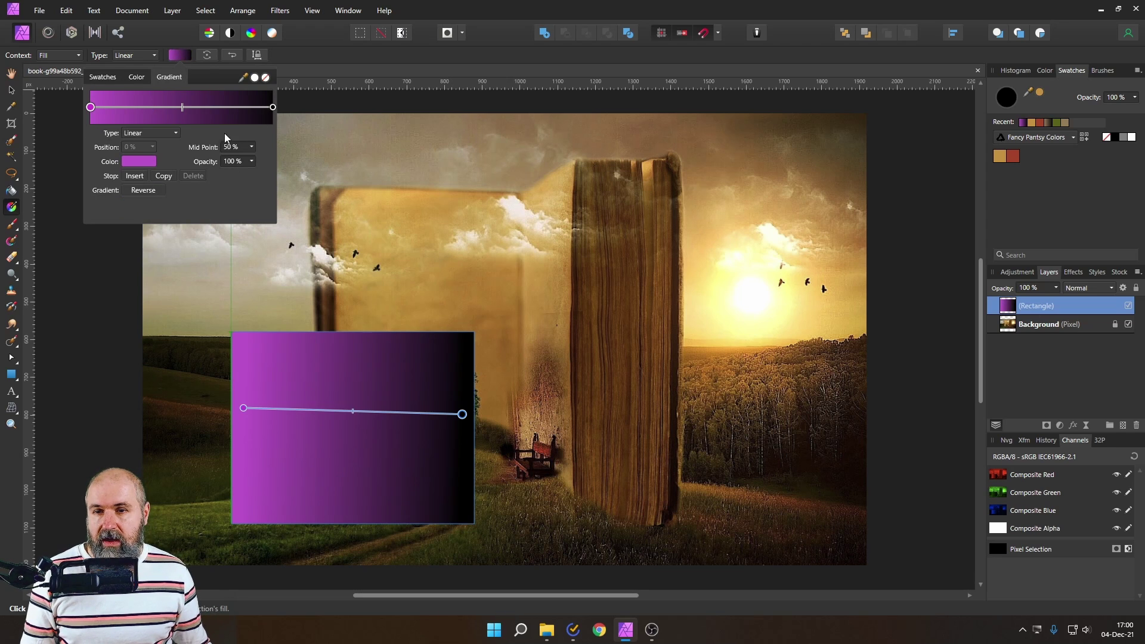
click(272, 107)
click(132, 161)
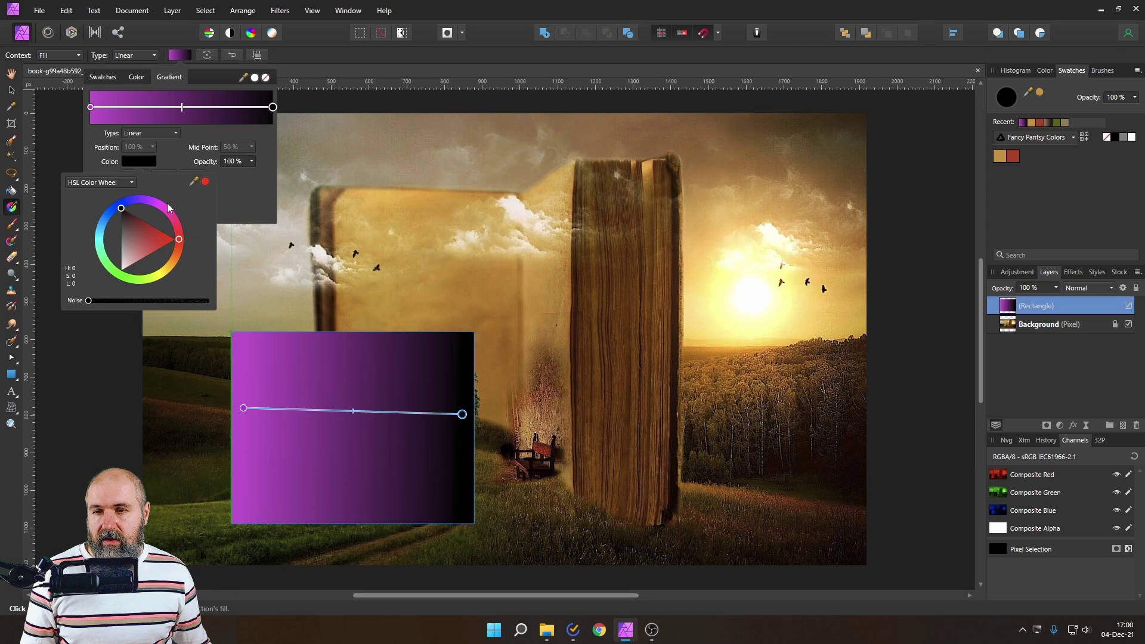
drag(169, 207, 174, 273)
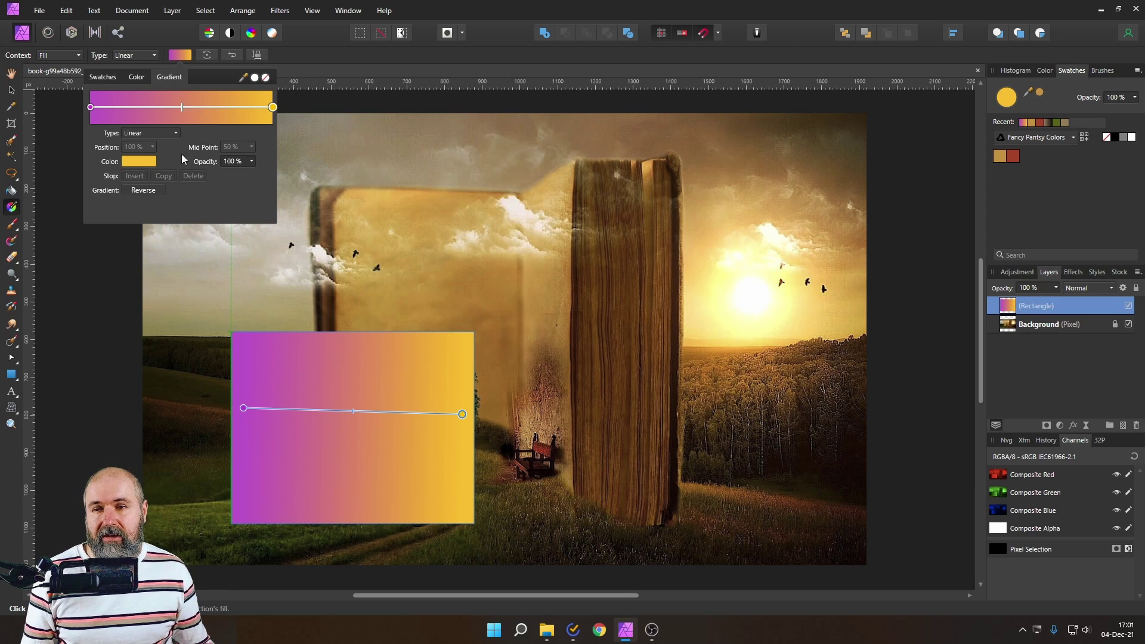
Insert a teal middle stop at about 48% in the gradient
click(198, 107)
drag(198, 107, 178, 106)
click(146, 161)
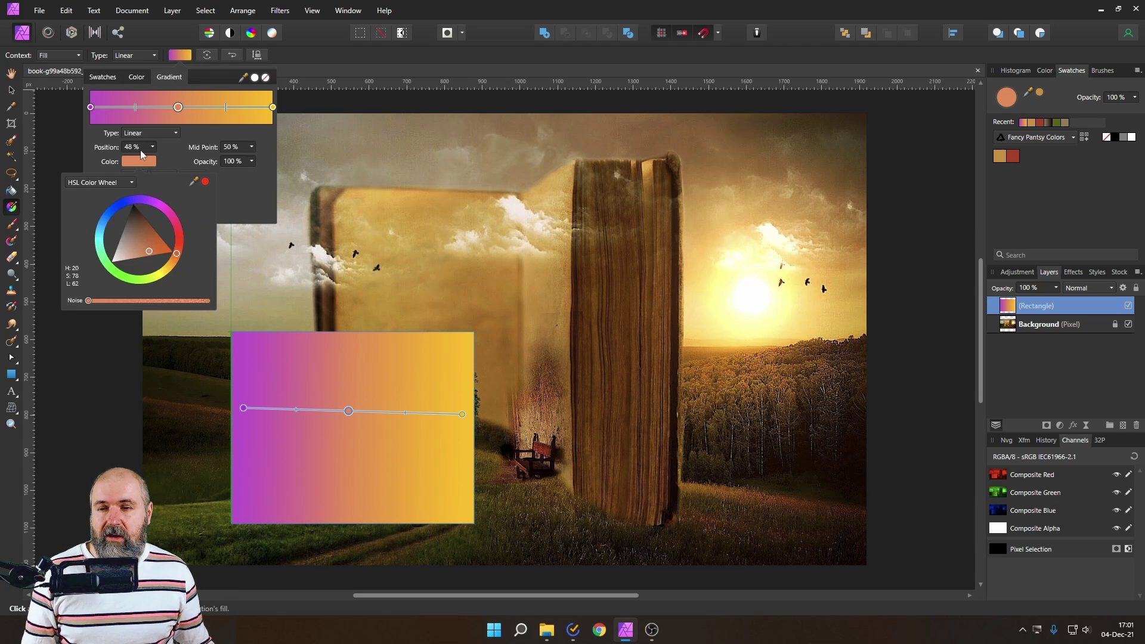
click(107, 248)
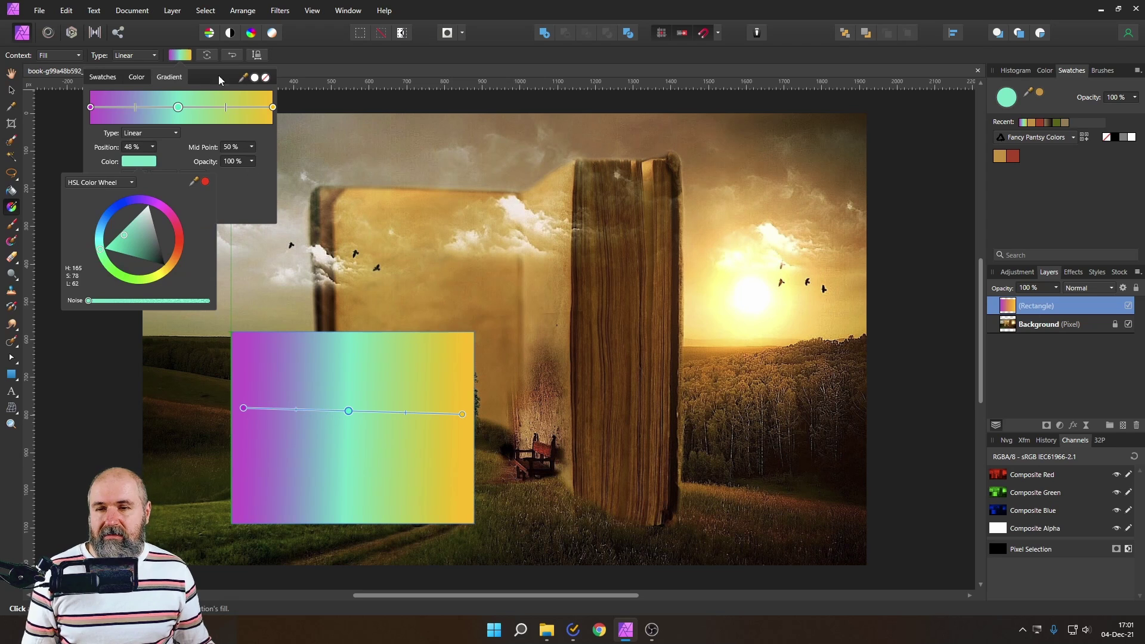
click(178, 107)
drag(177, 107, 180, 107)
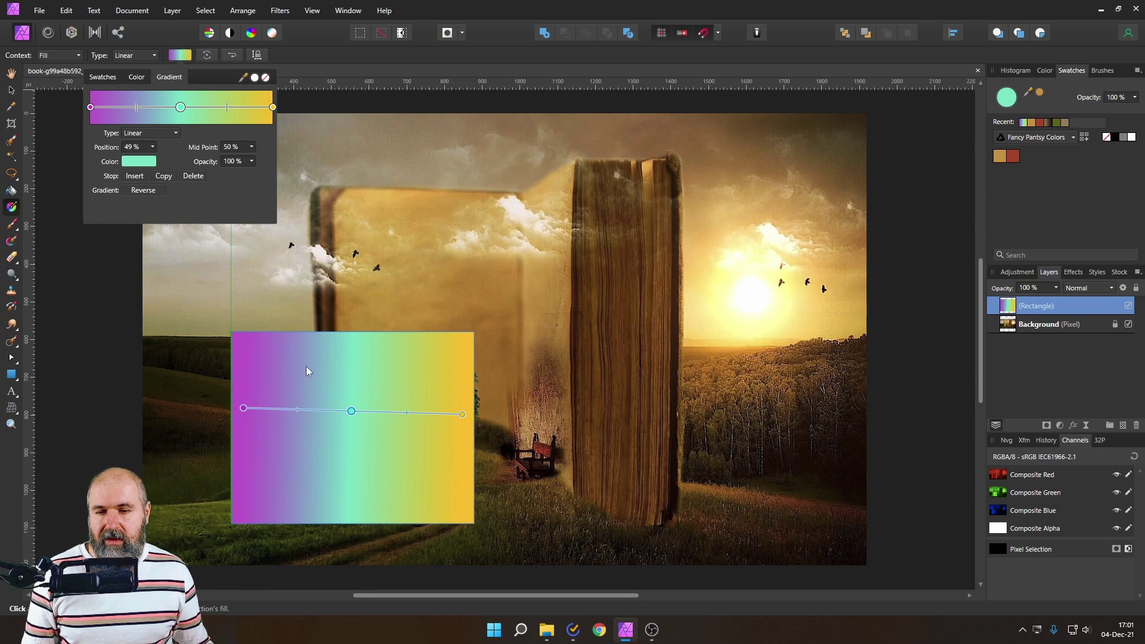
click(243, 409)
click(243, 409)
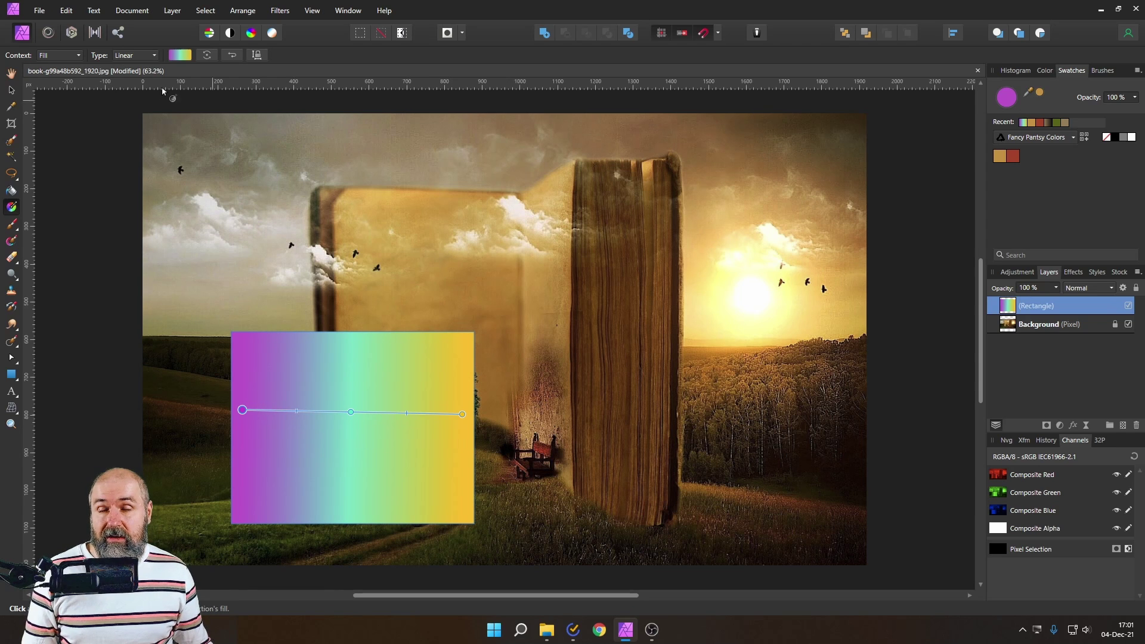
Keep the gradient Linear and add the rectangle's fill to Fancy Pantsy Colors as a swatch
click(138, 56)
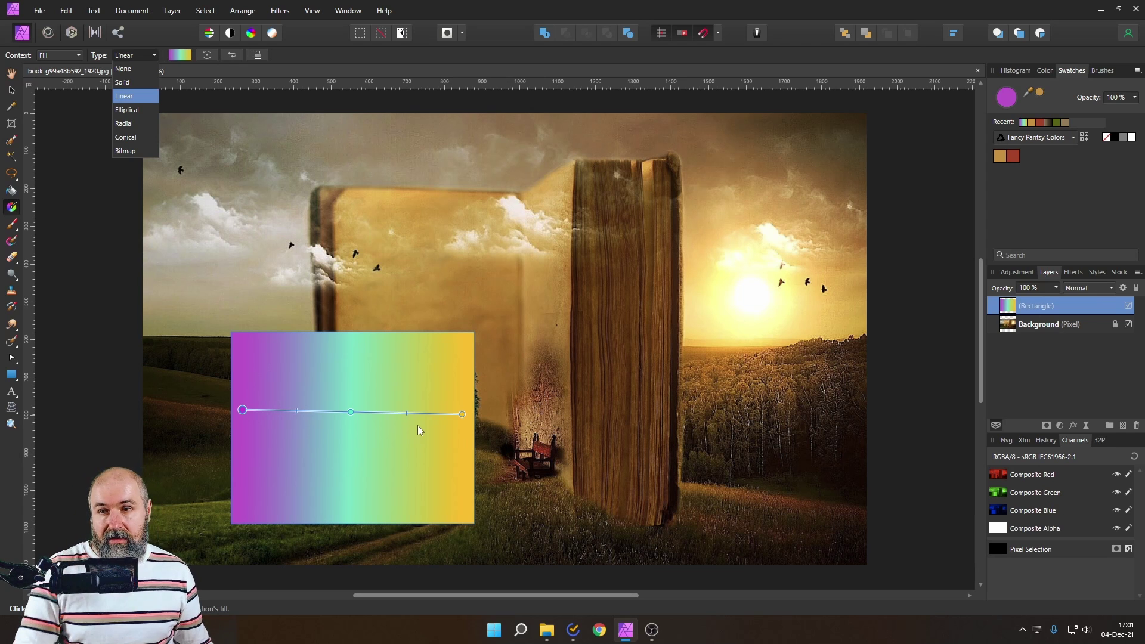
click(139, 56)
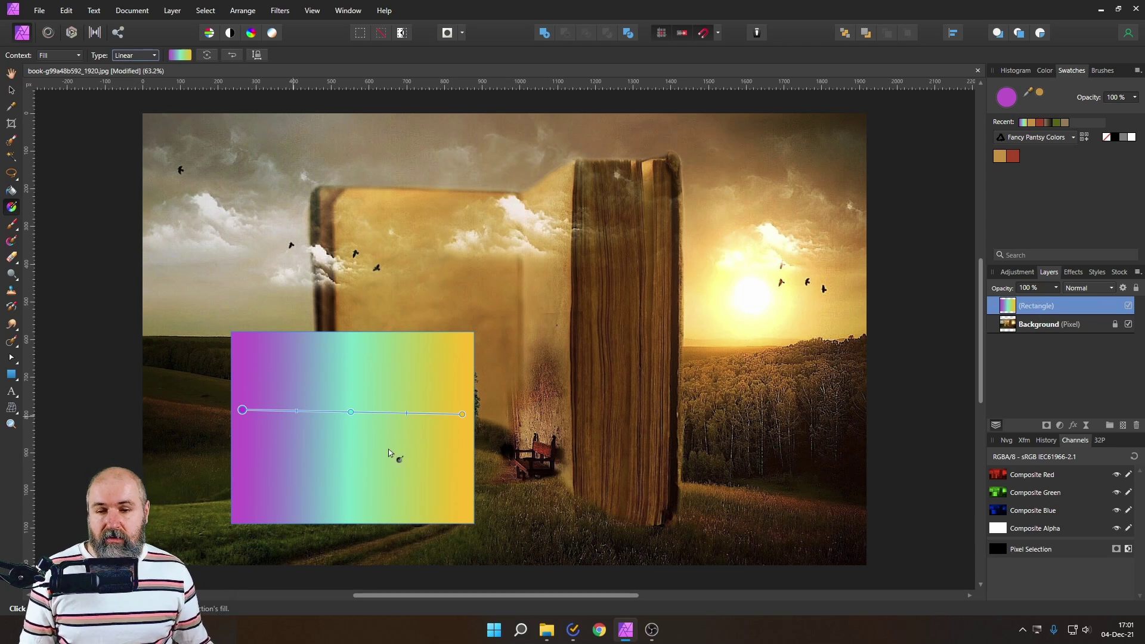
right_click(347, 378)
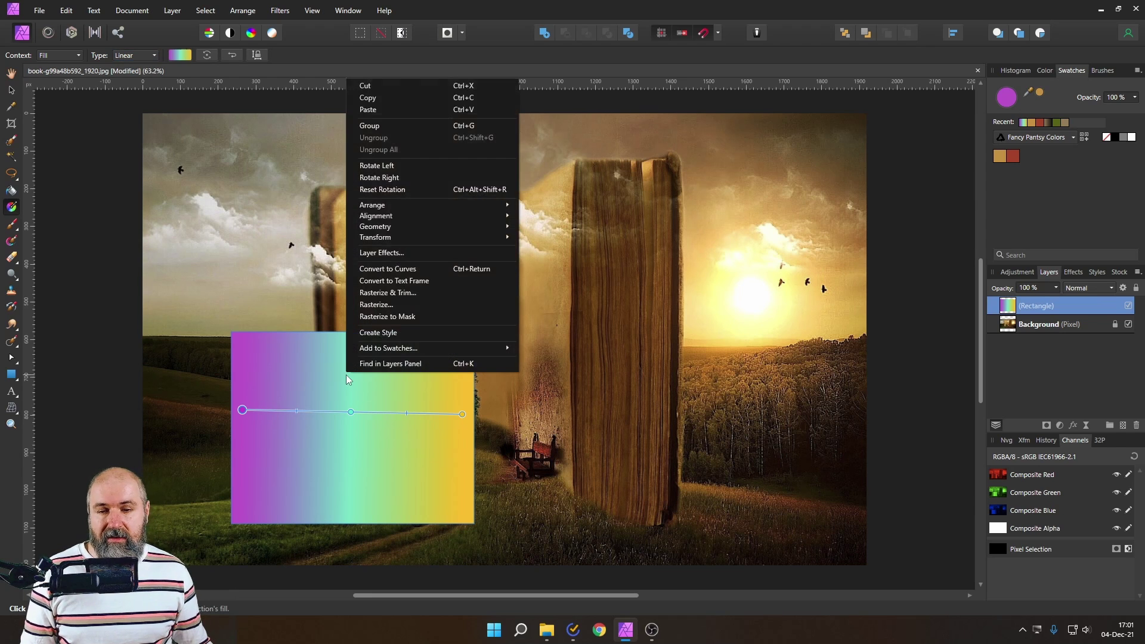
mouse_move(402, 348)
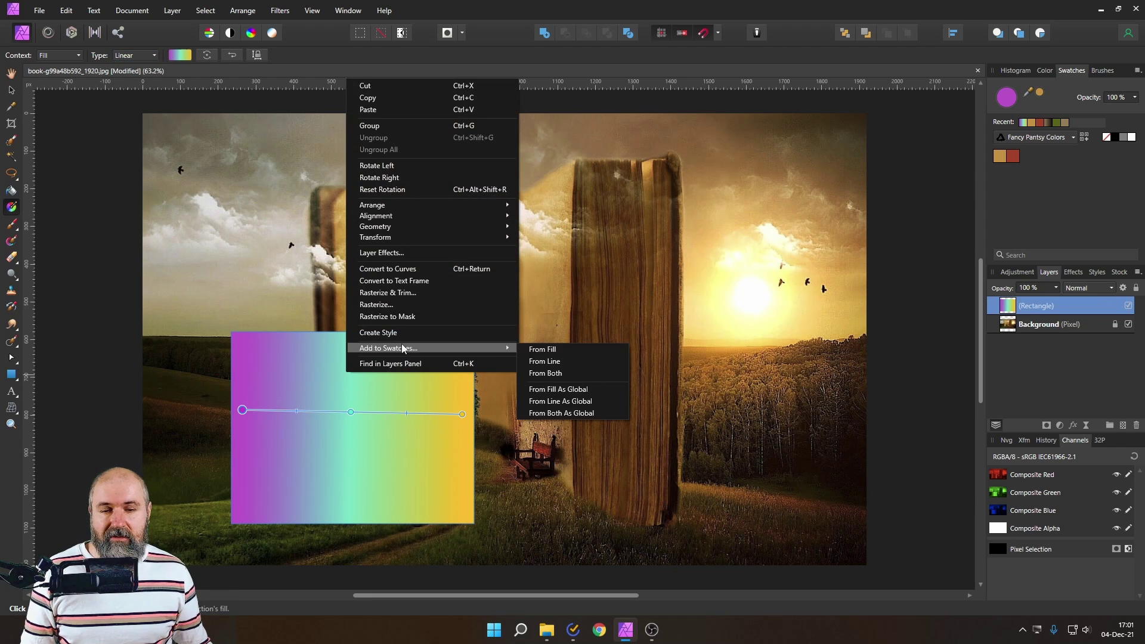
click(562, 348)
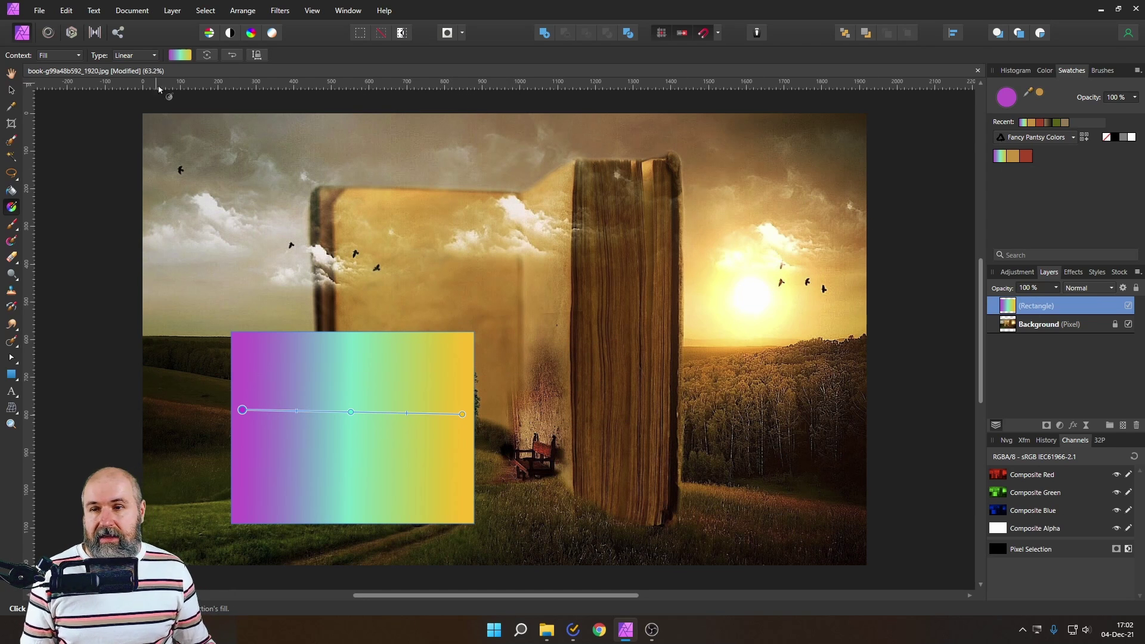
Switch the gradient type to Radial and save it as the fourth swatch, Fancy Pantsy Colors 2
click(142, 54)
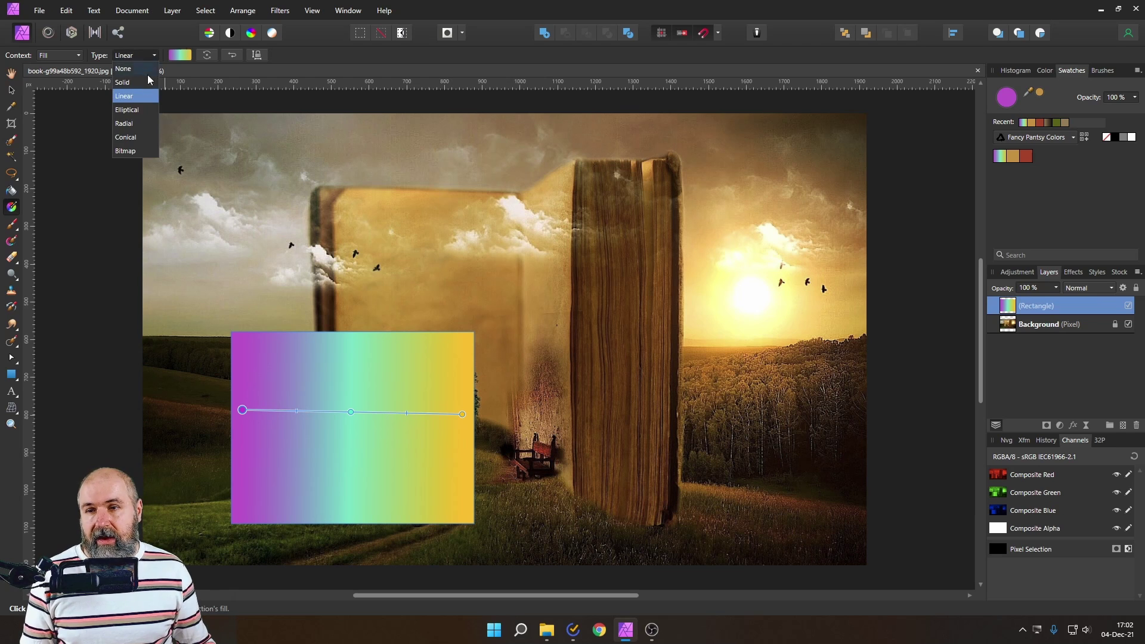
click(135, 124)
right_click(277, 371)
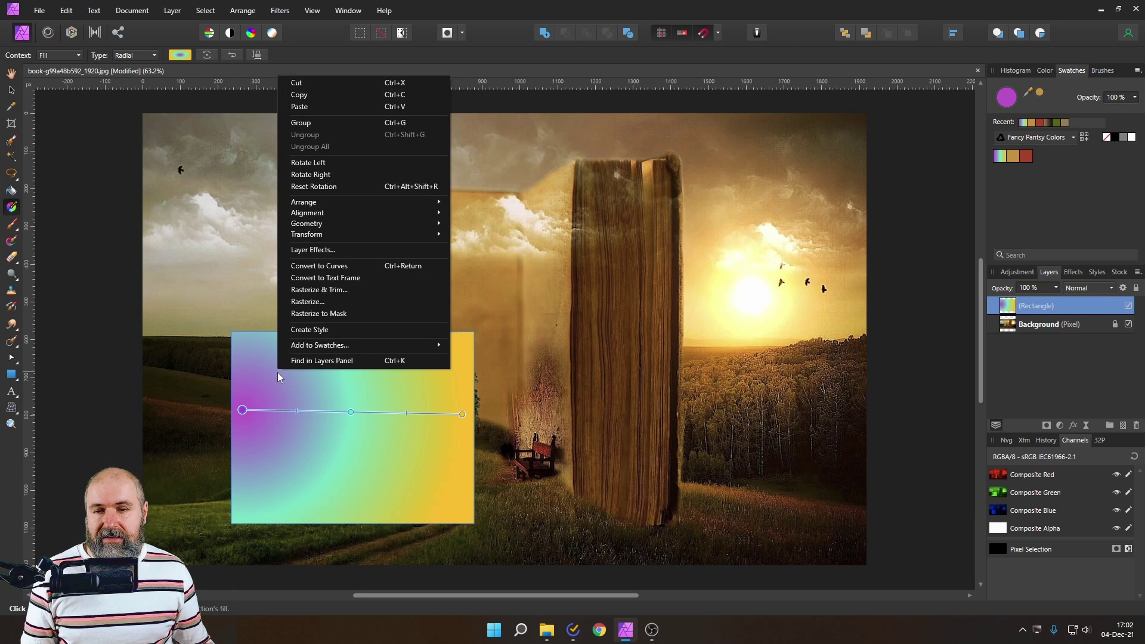
mouse_move(319, 341)
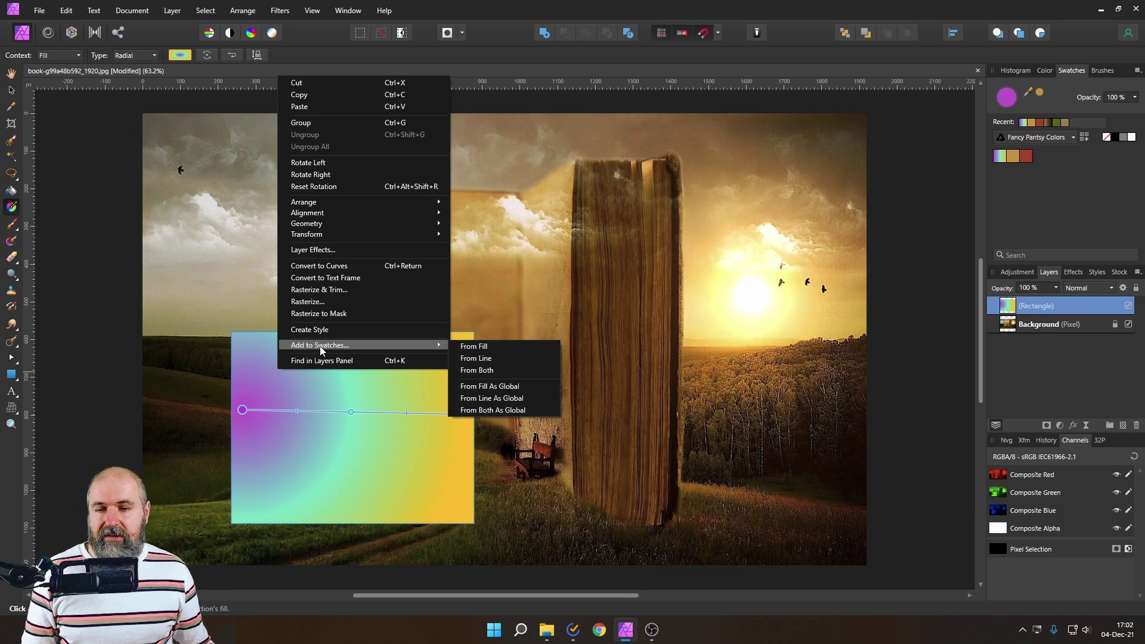
click(492, 352)
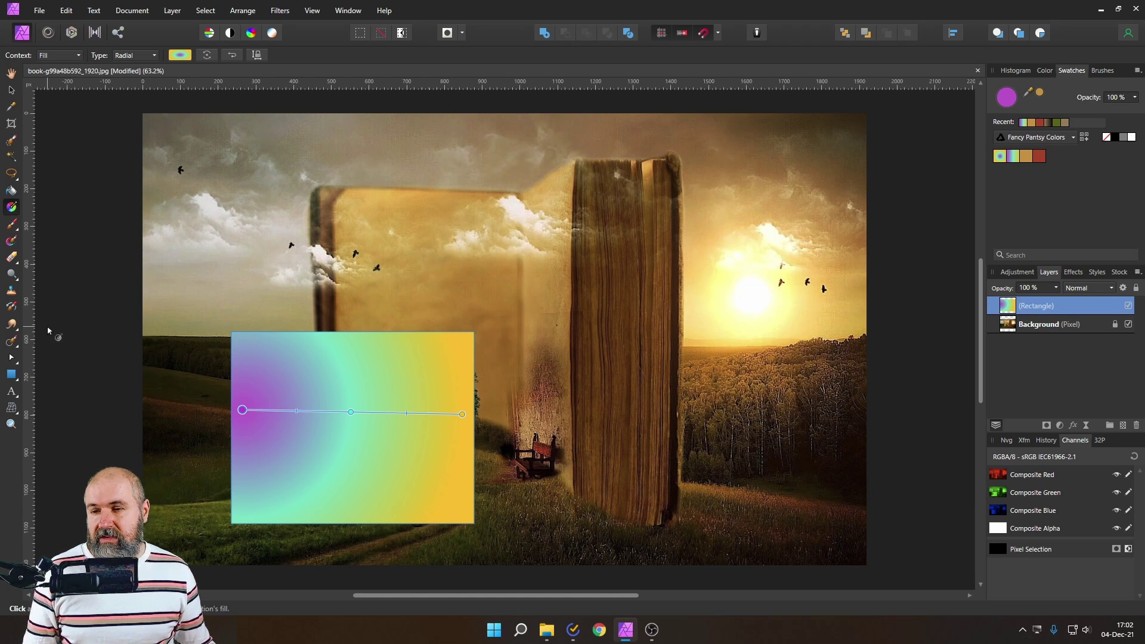
click(12, 375)
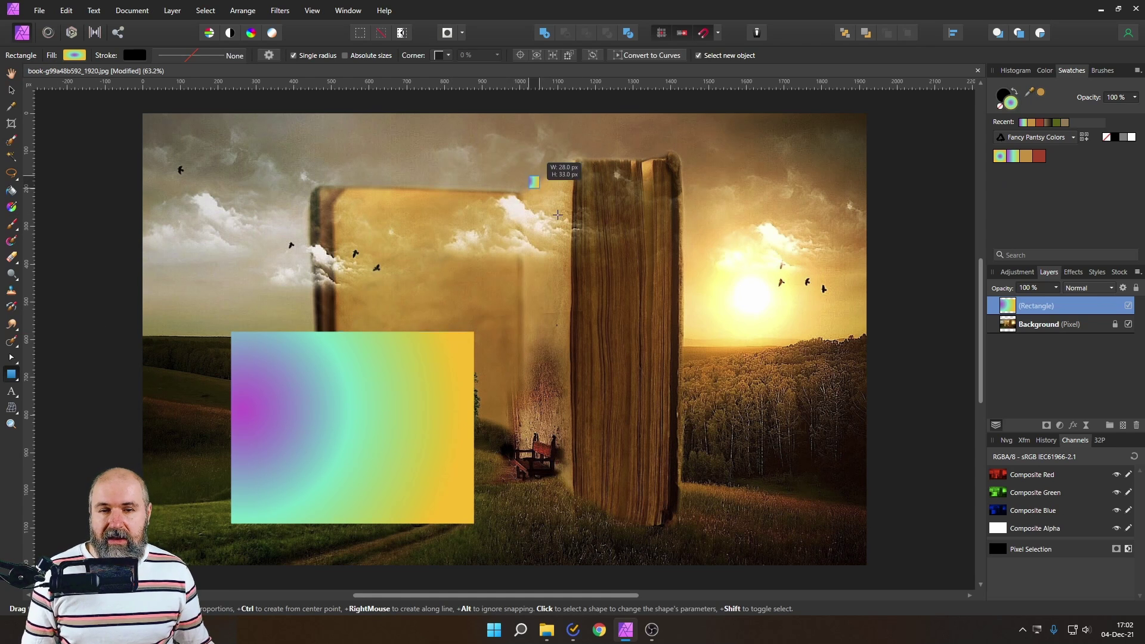
Draw a larger rectangle over the book, widen it leftward, and fill it with the radial gradient swatch
drag(528, 175, 718, 470)
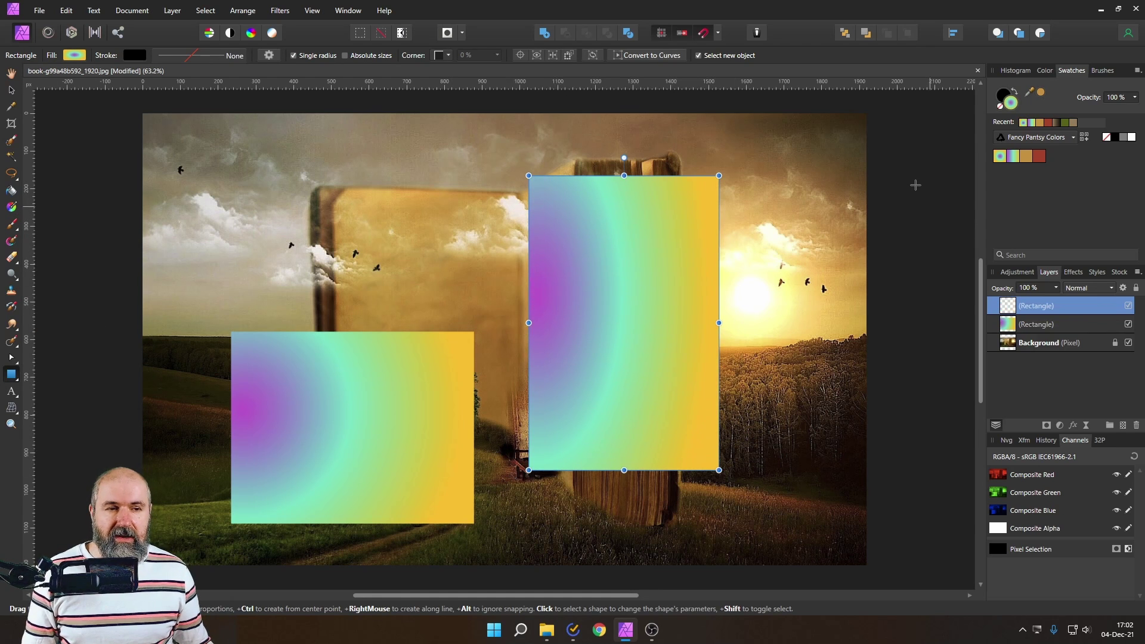
click(1015, 158)
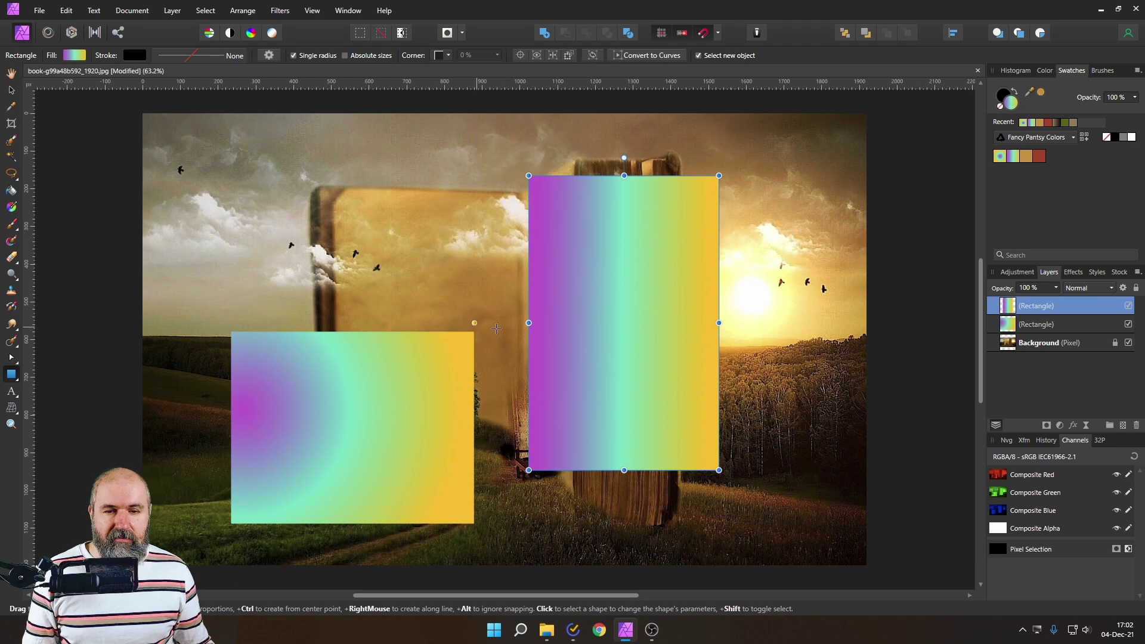
drag(528, 323, 422, 323)
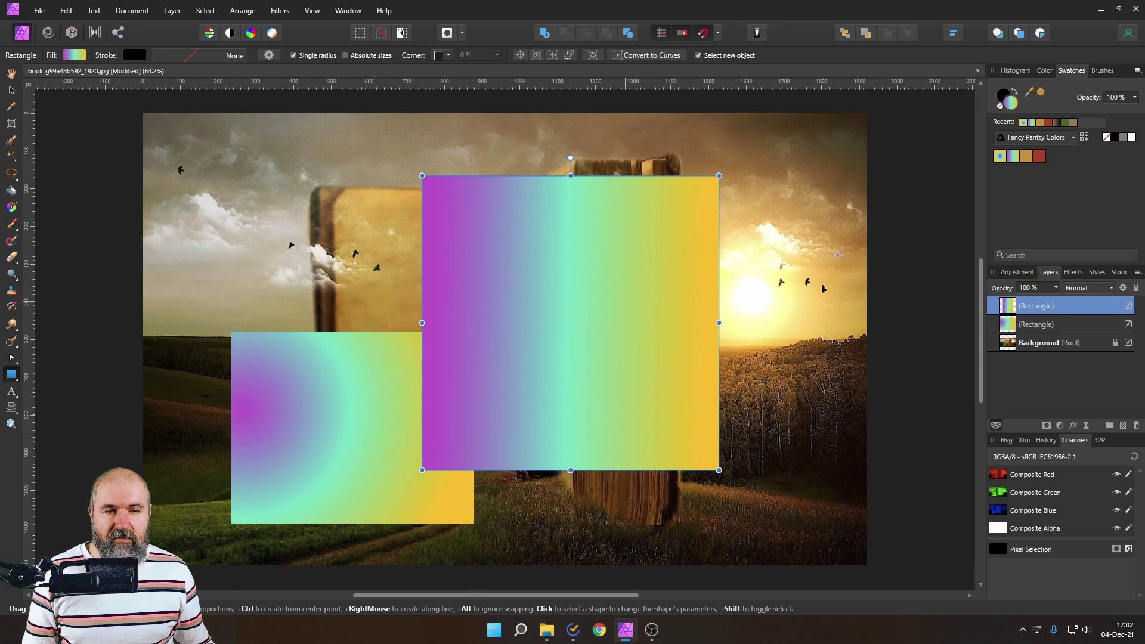
click(999, 156)
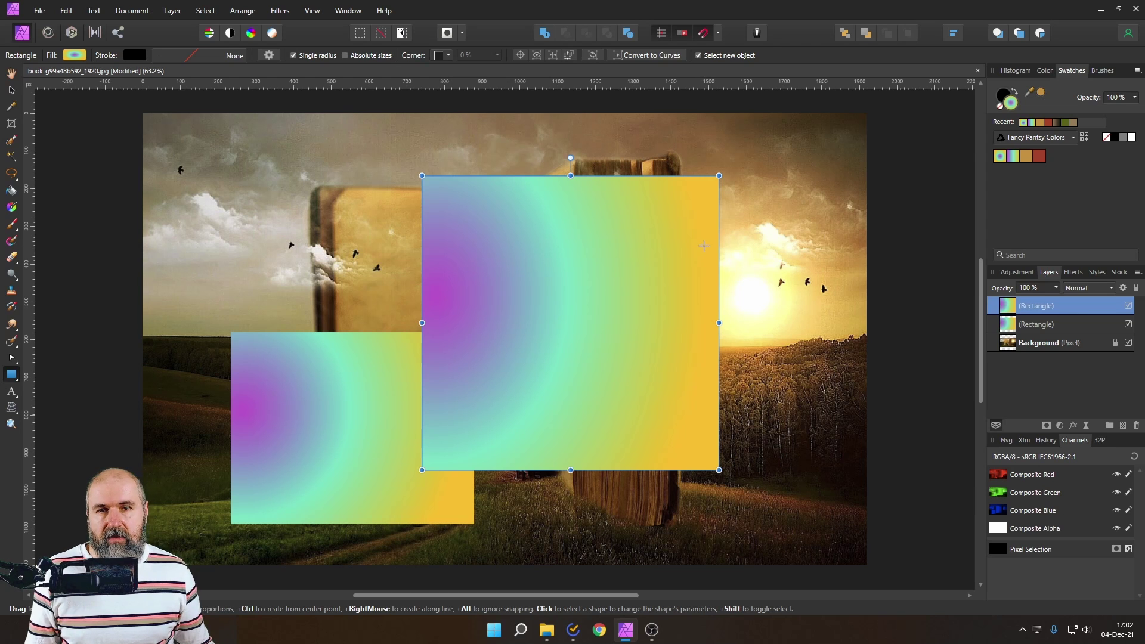